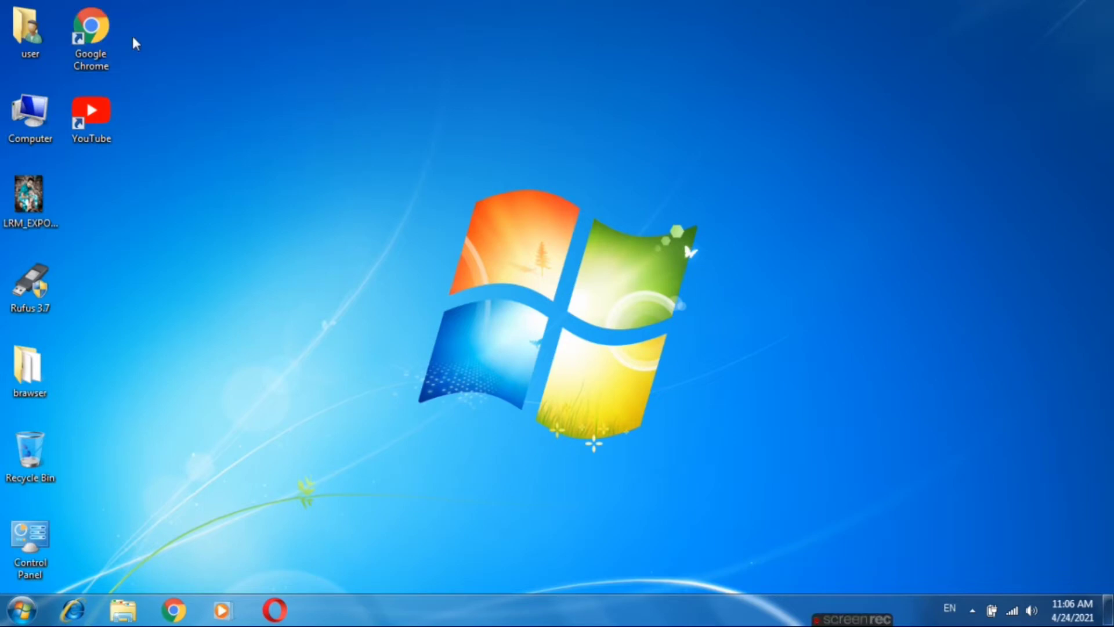
- Launch Google Chrome and search Google for anvi folder locker
click(102, 36)
click(102, 36)
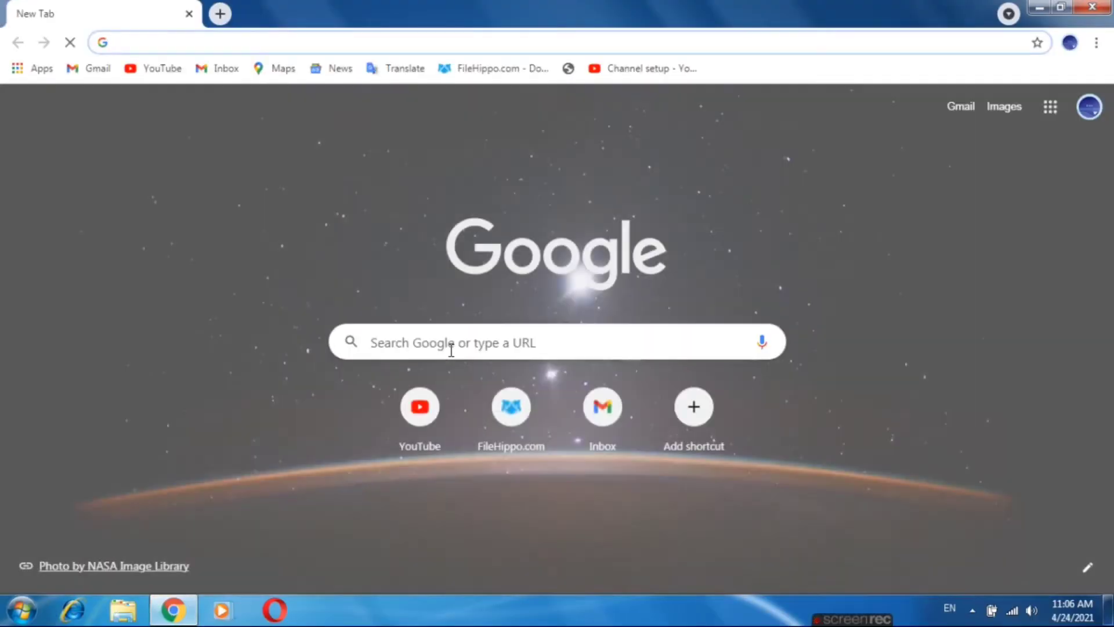
click(452, 350)
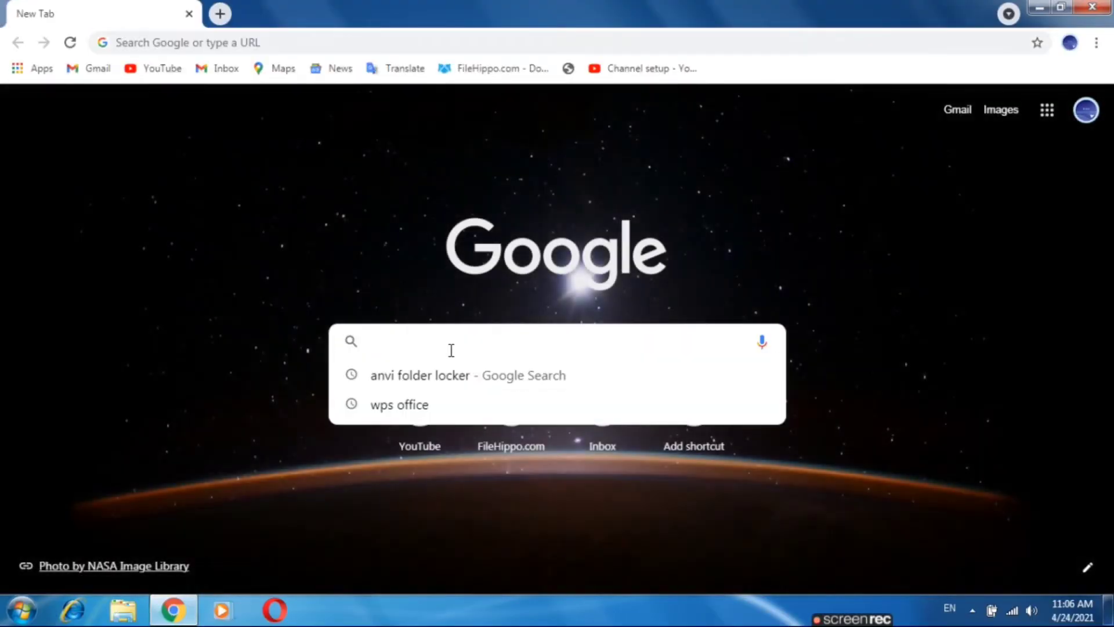
text(a)
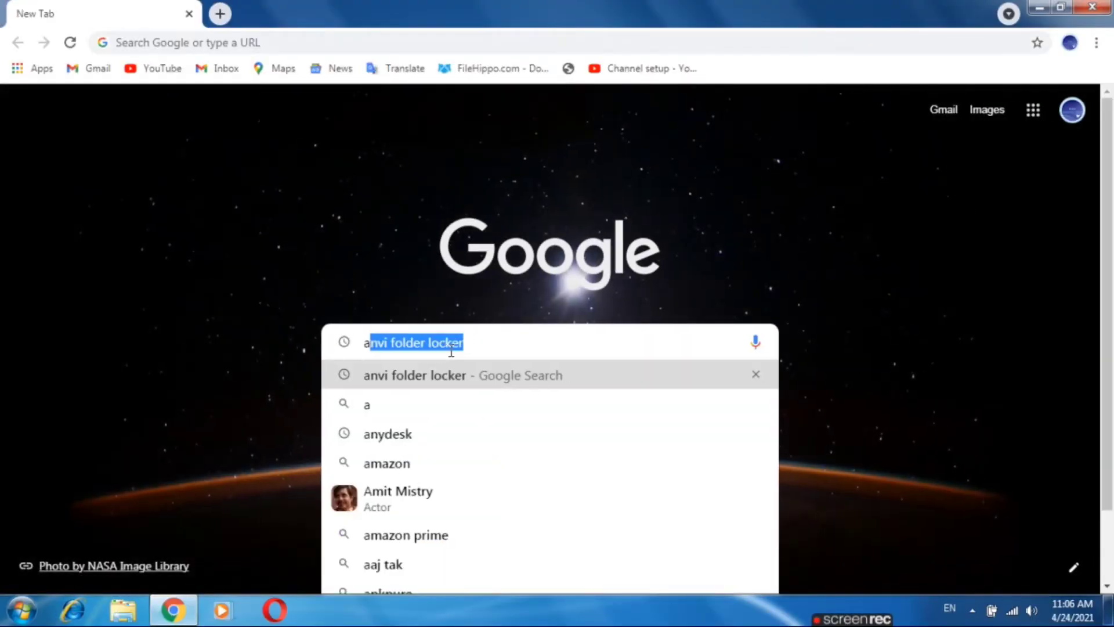
text(nvi)
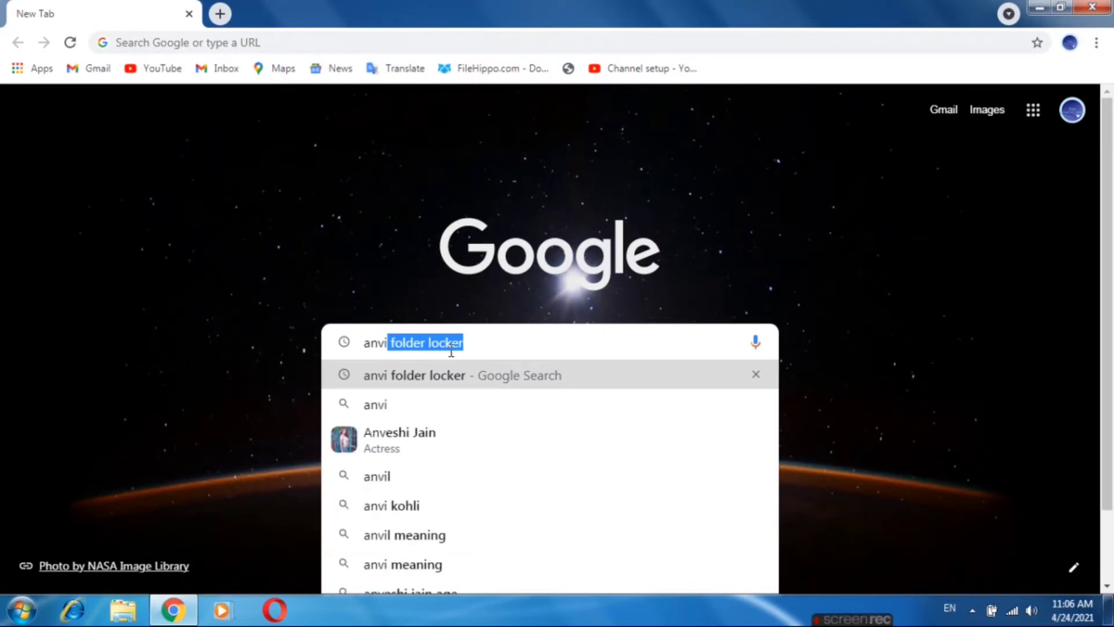
key(Return)
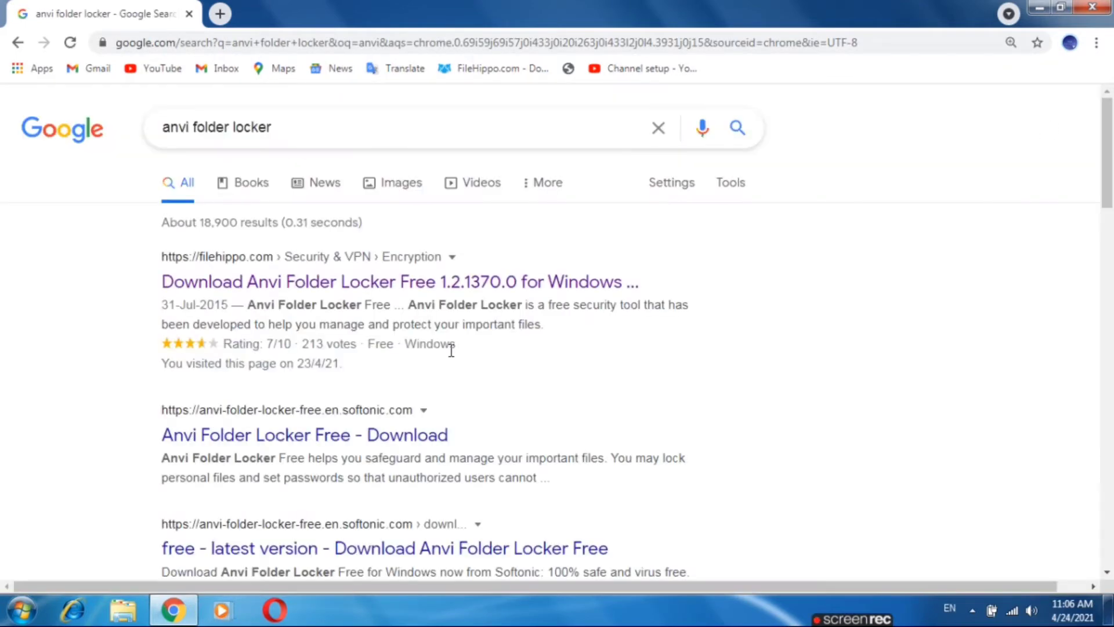
- Download the latest Anvi Folder Locker from FileHippo and show aflsetup (1).exe in its folder
click(432, 299)
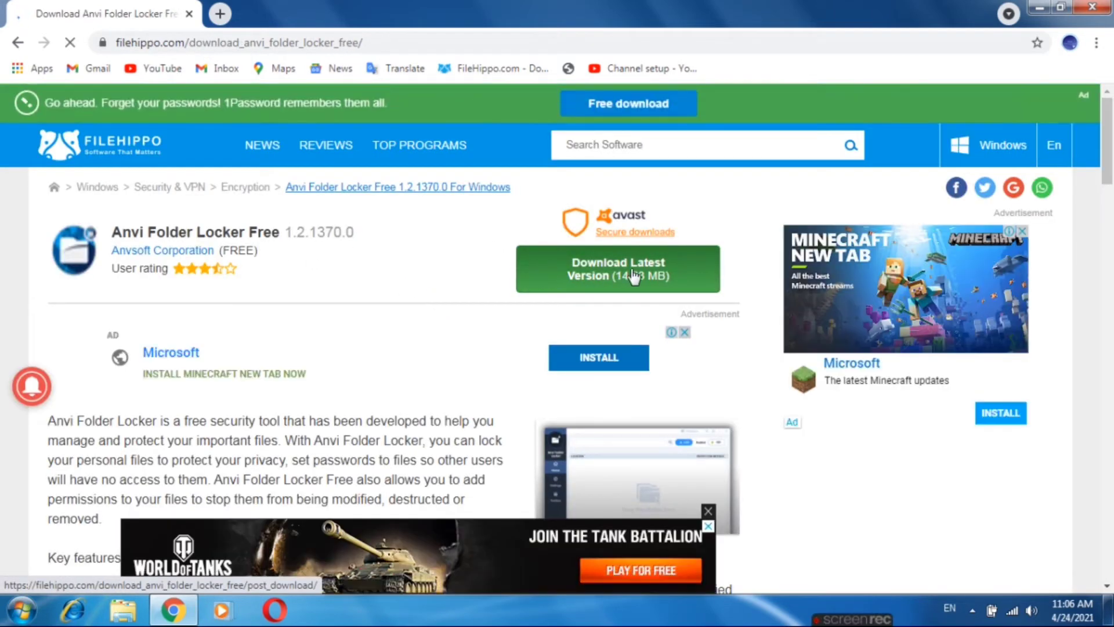
click(635, 276)
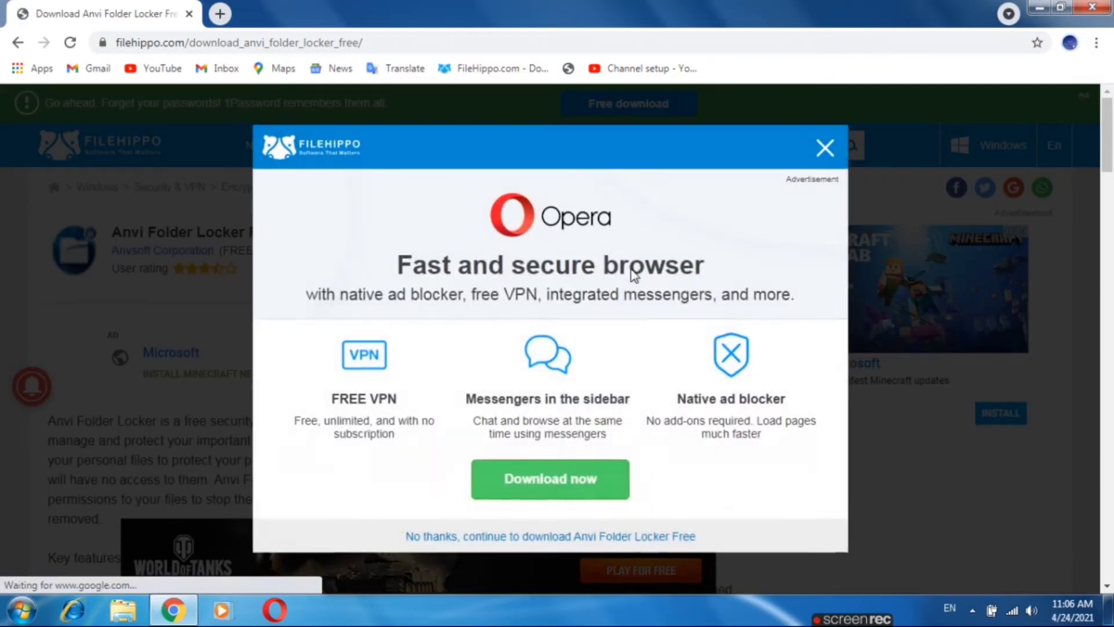
click(823, 153)
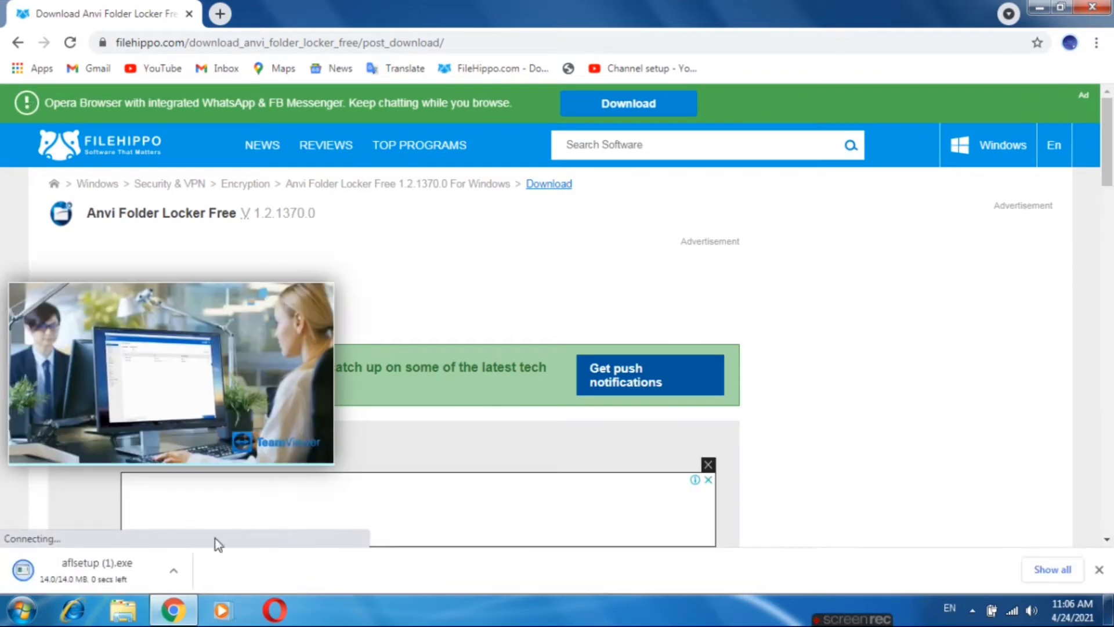
click(173, 576)
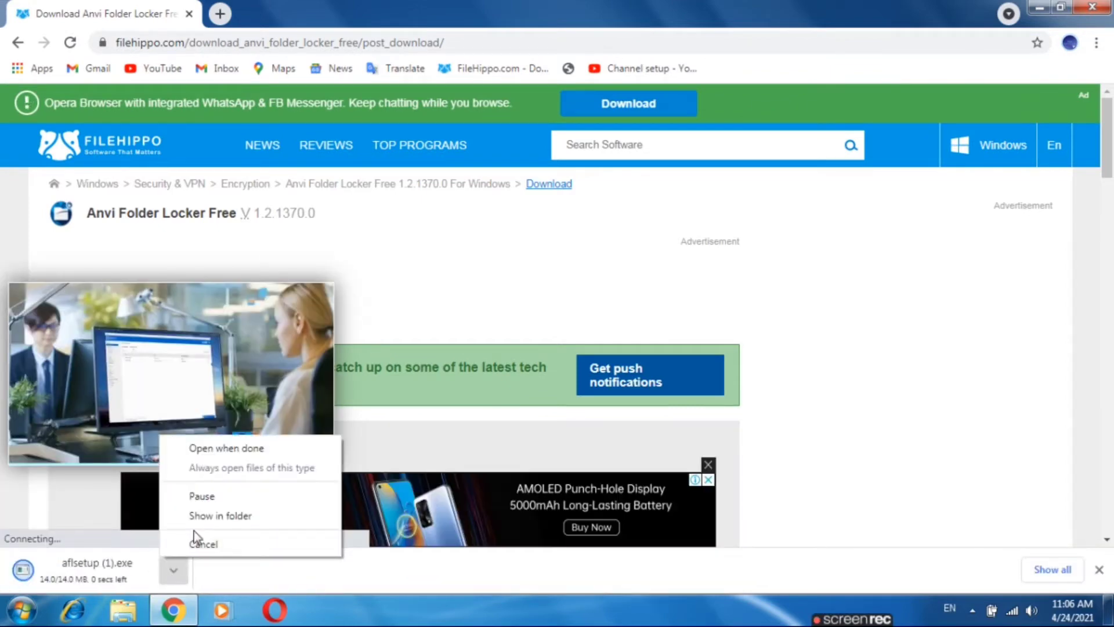
click(214, 526)
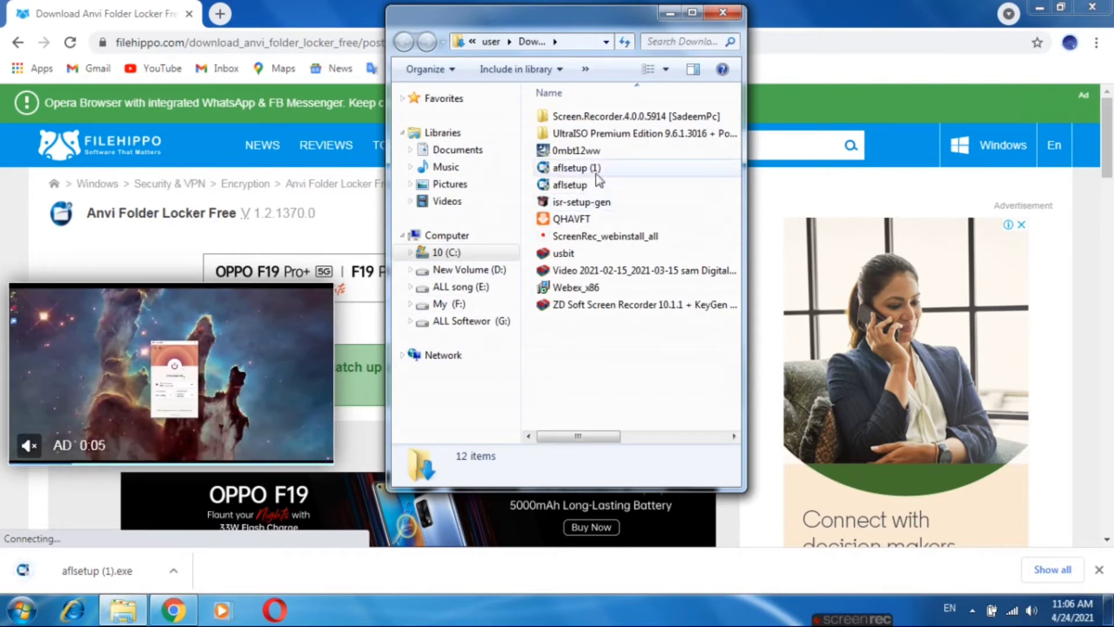
- Install Anvi Folder Locker from aflsetup (1), allowing the Explorer re-launch and skipping the changelog
click(598, 184)
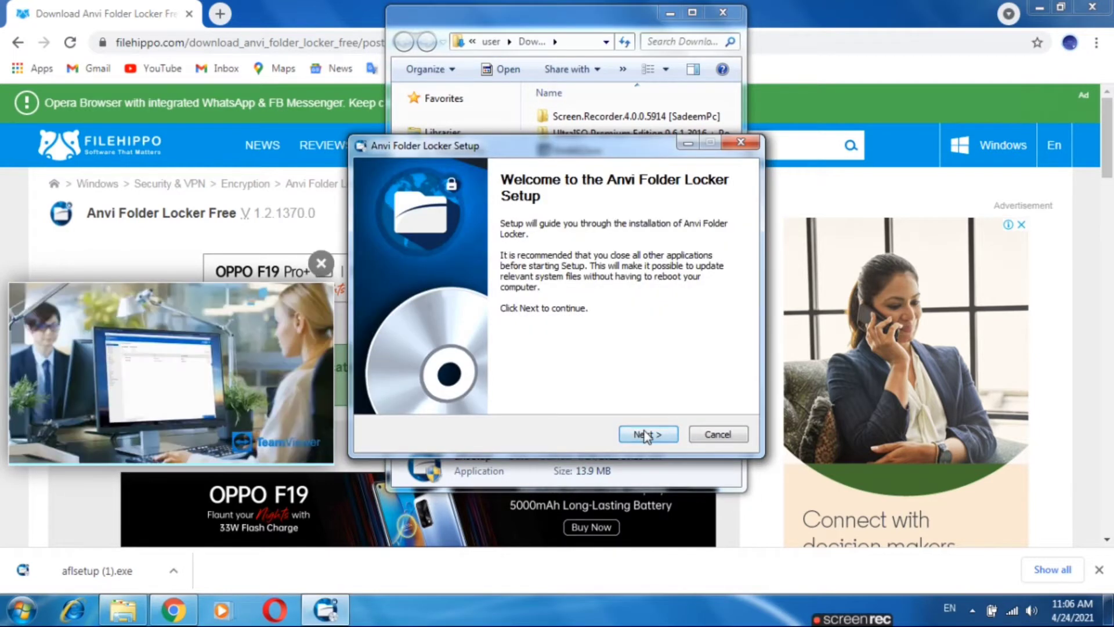
click(642, 433)
click(646, 435)
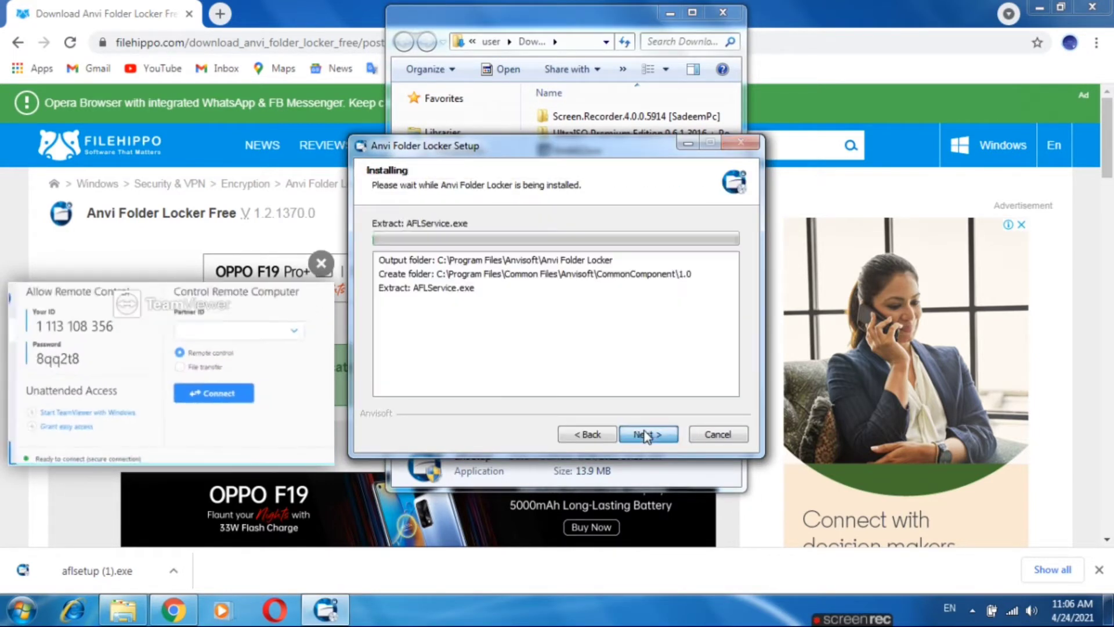
click(1039, 7)
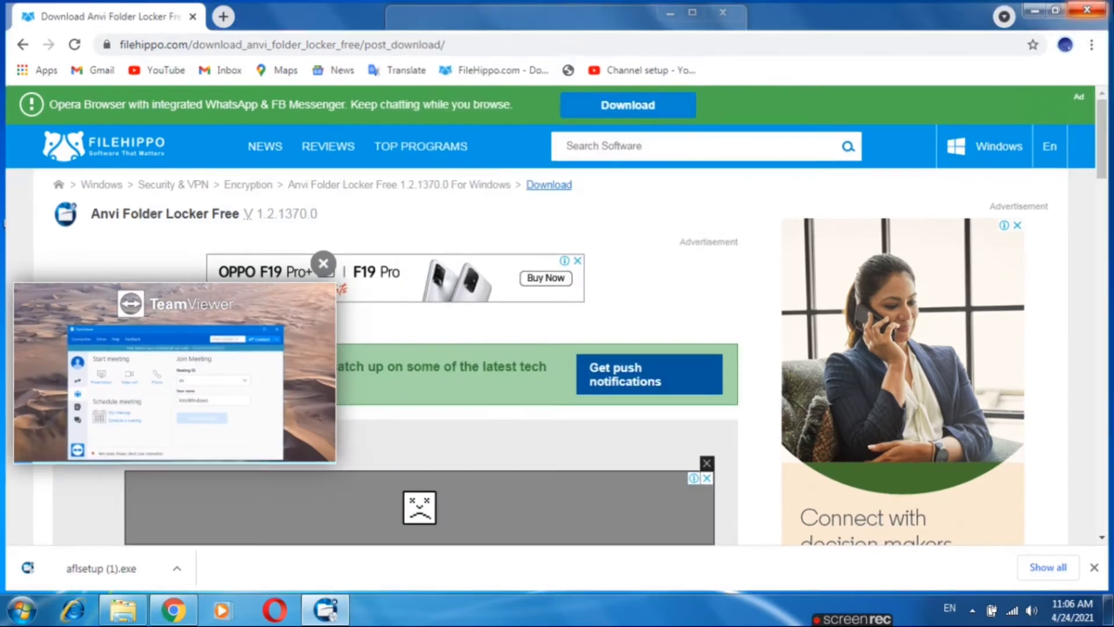
click(723, 12)
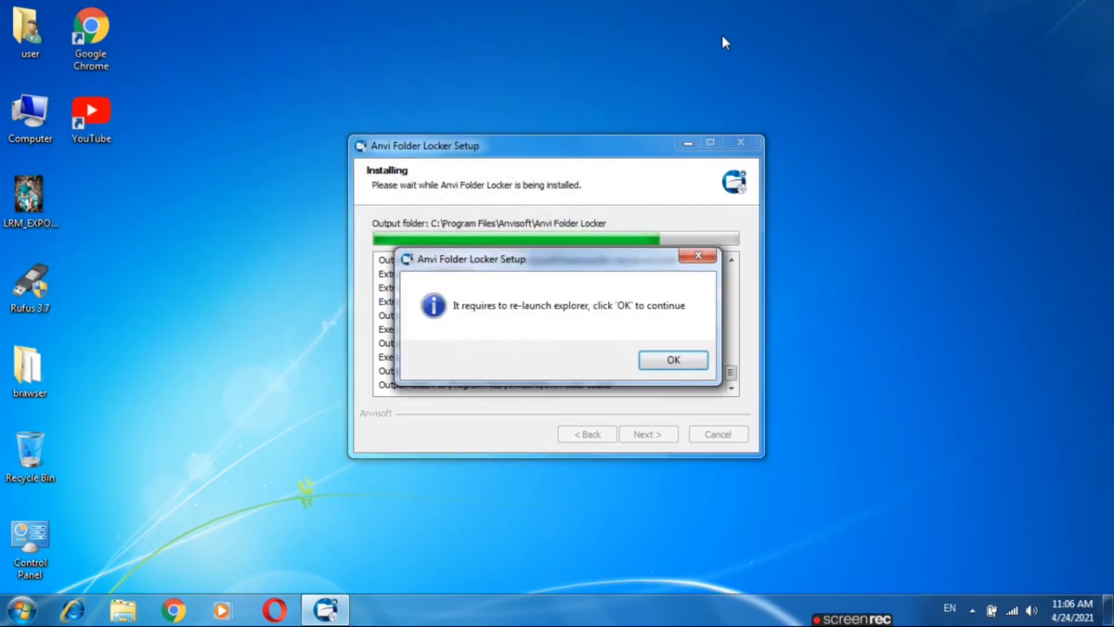
click(673, 360)
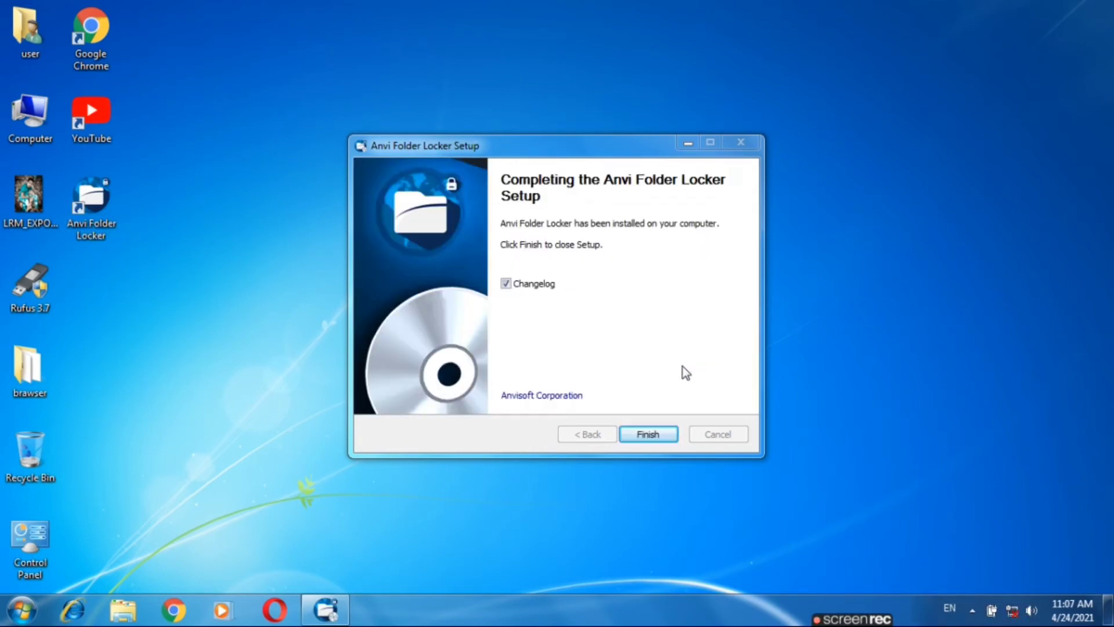
click(537, 284)
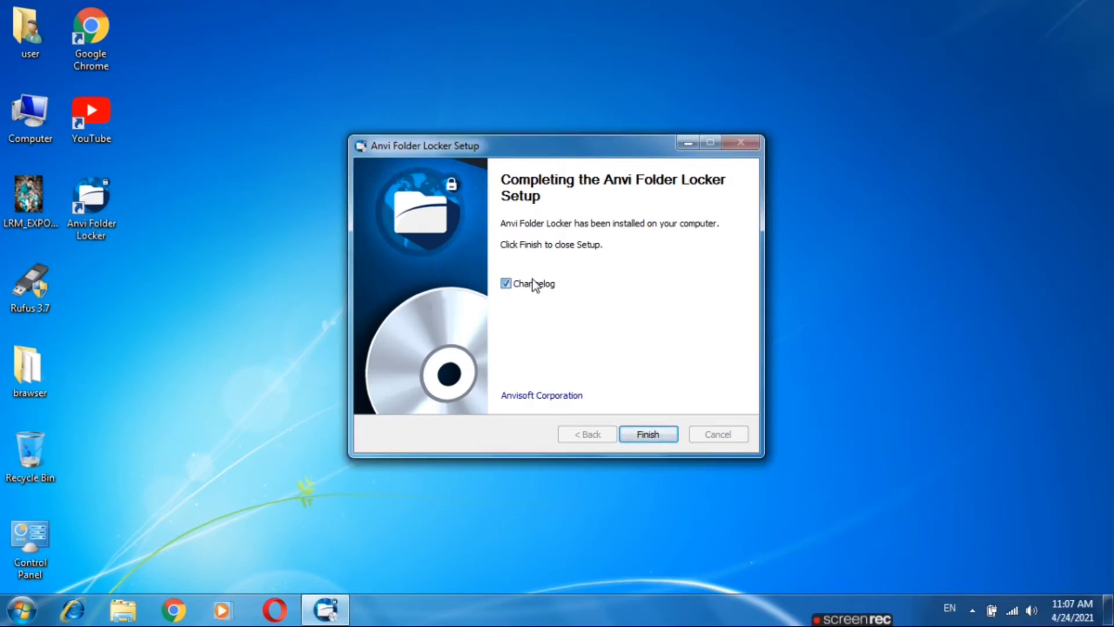
click(654, 433)
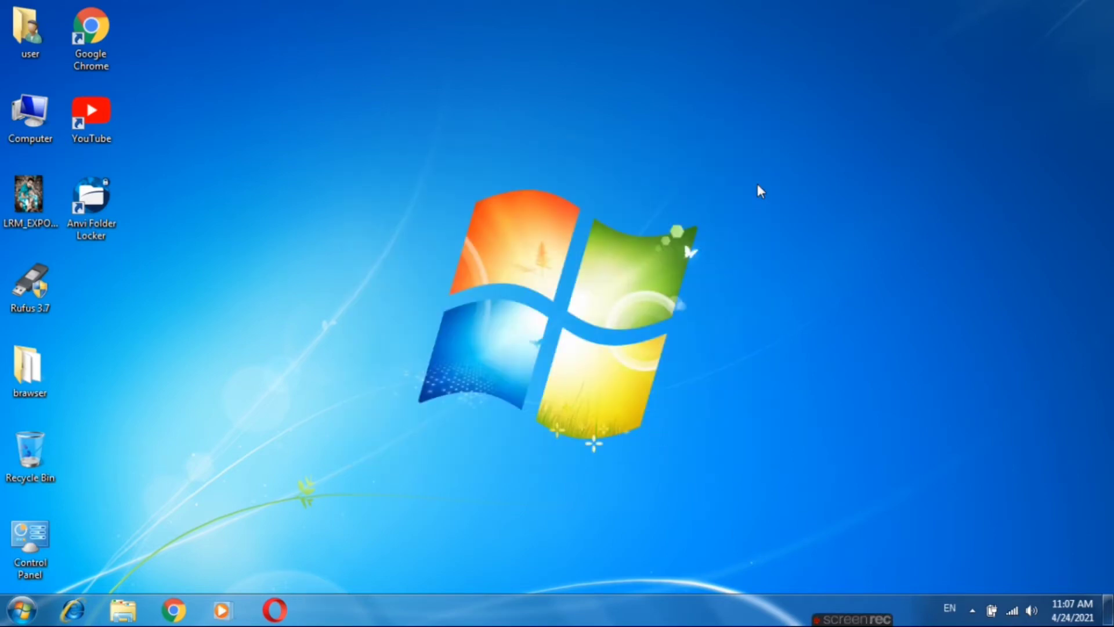
right_click(757, 183)
click(792, 231)
double_click(29, 368)
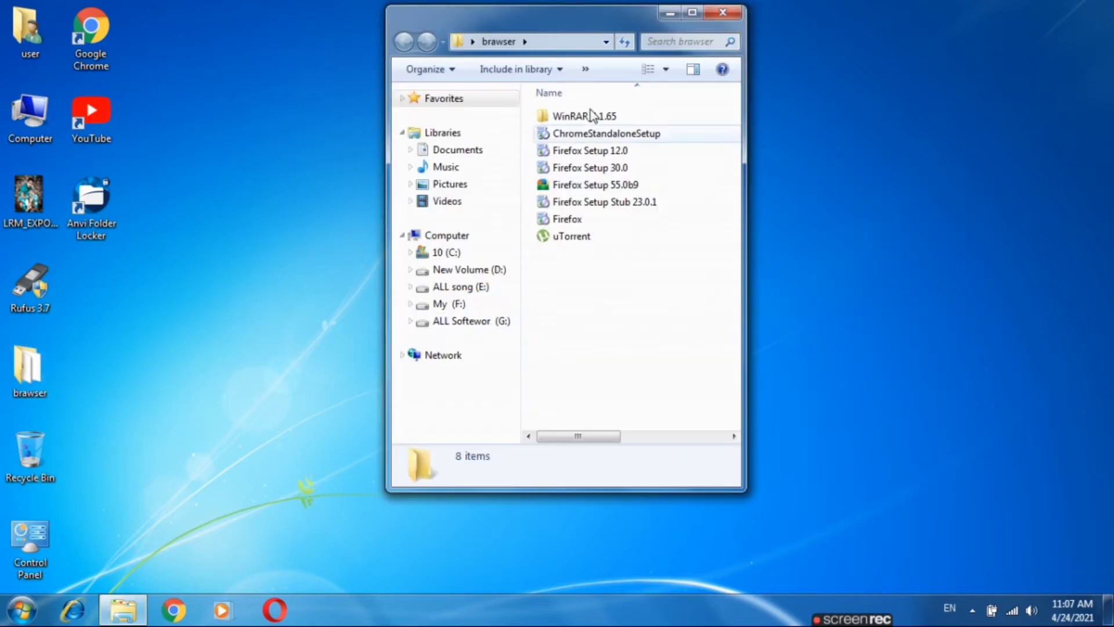
click(722, 14)
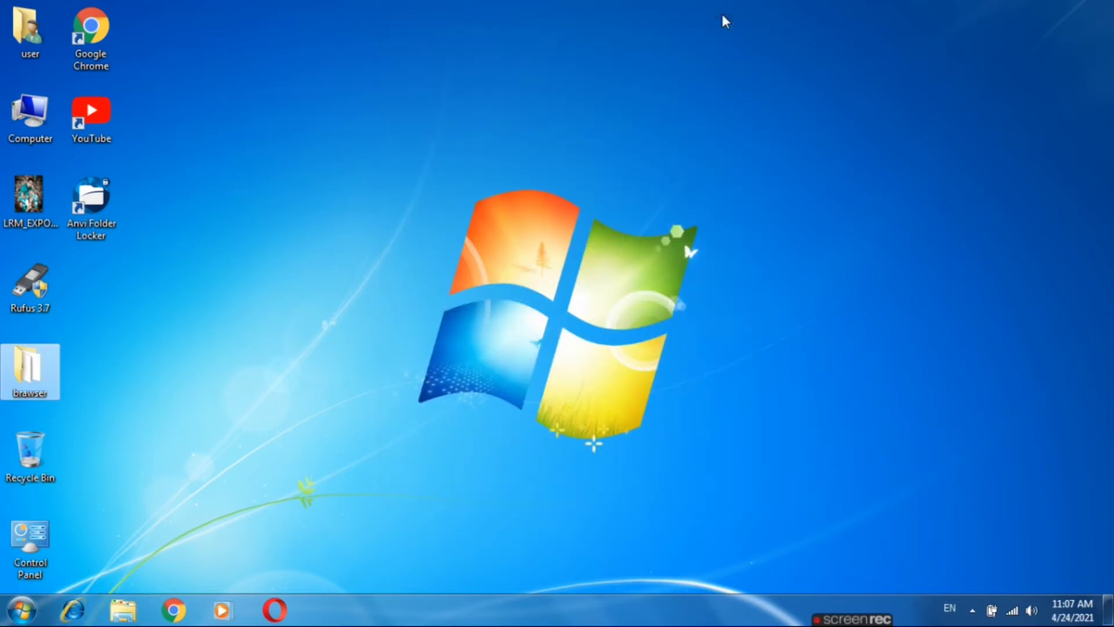
- Launch Anvi Folder Locker from the desktop and enter the master password and its confirmation
double_click(90, 200)
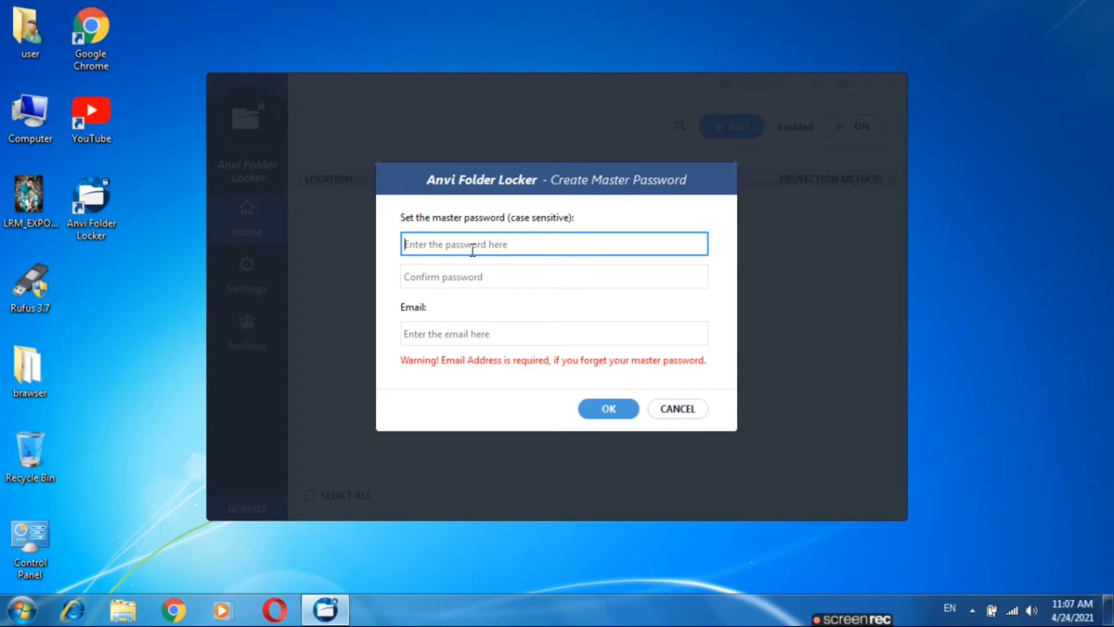
text(123)
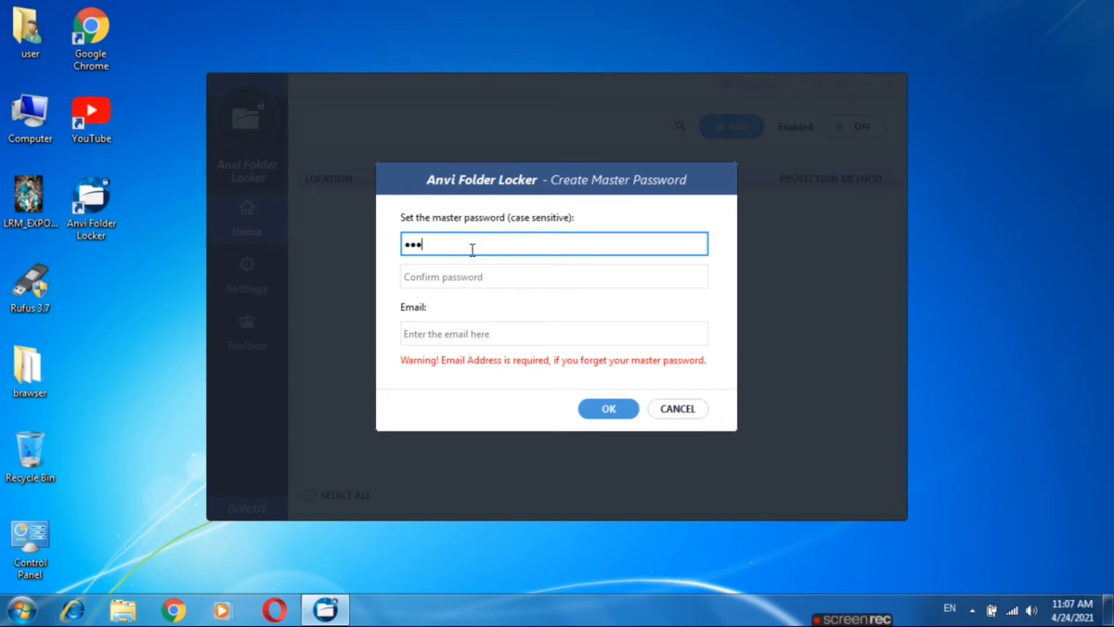
text(4567)
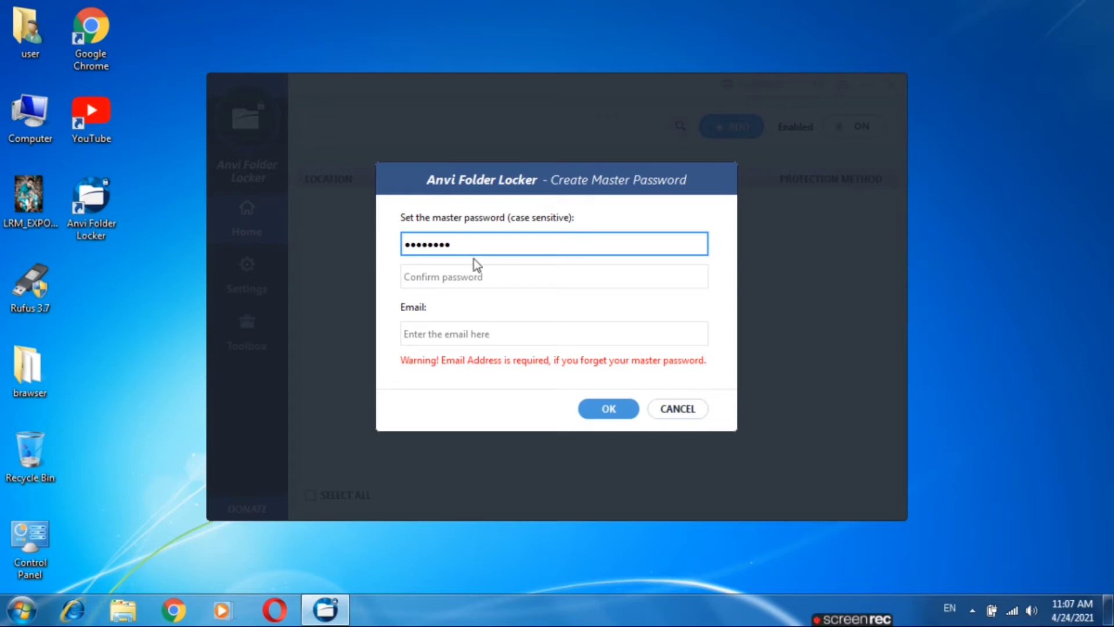
click(477, 277)
text(1)
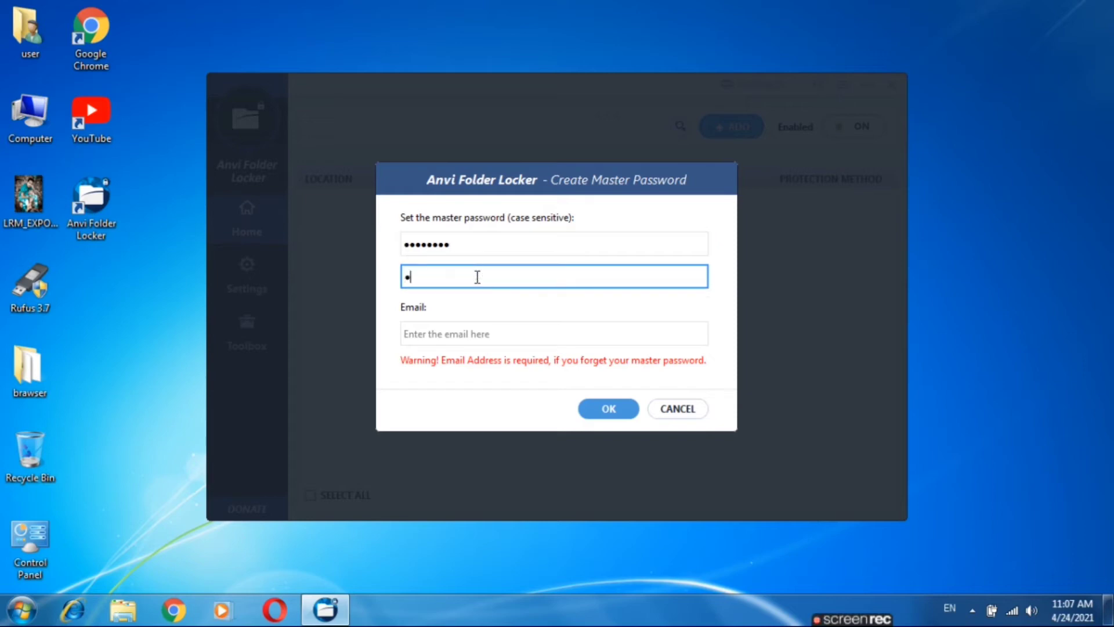
text(23456789)
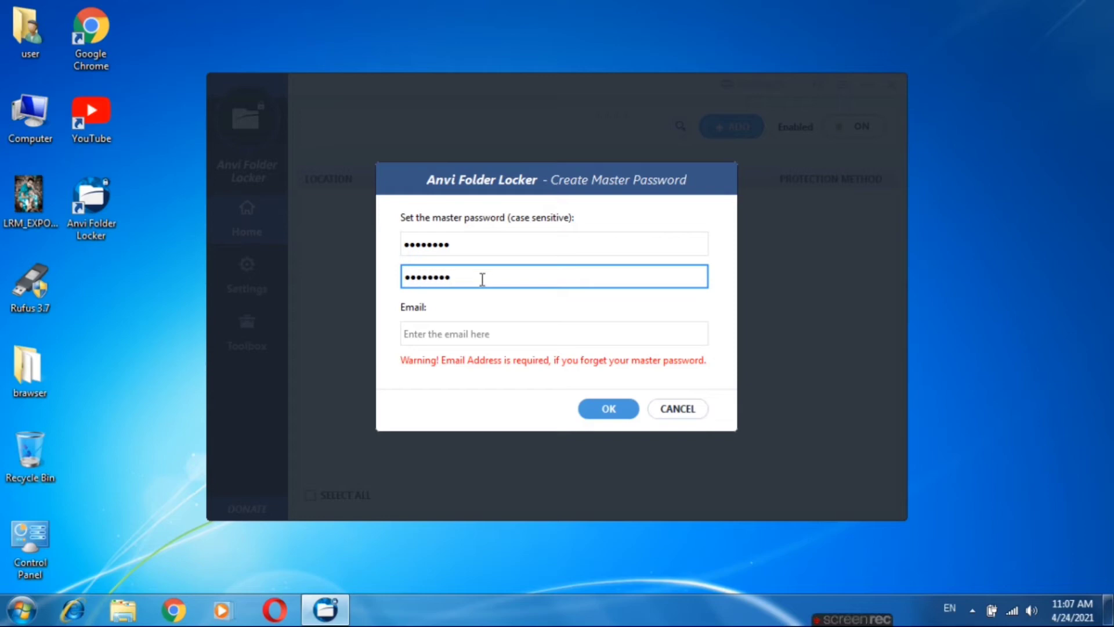
click(492, 325)
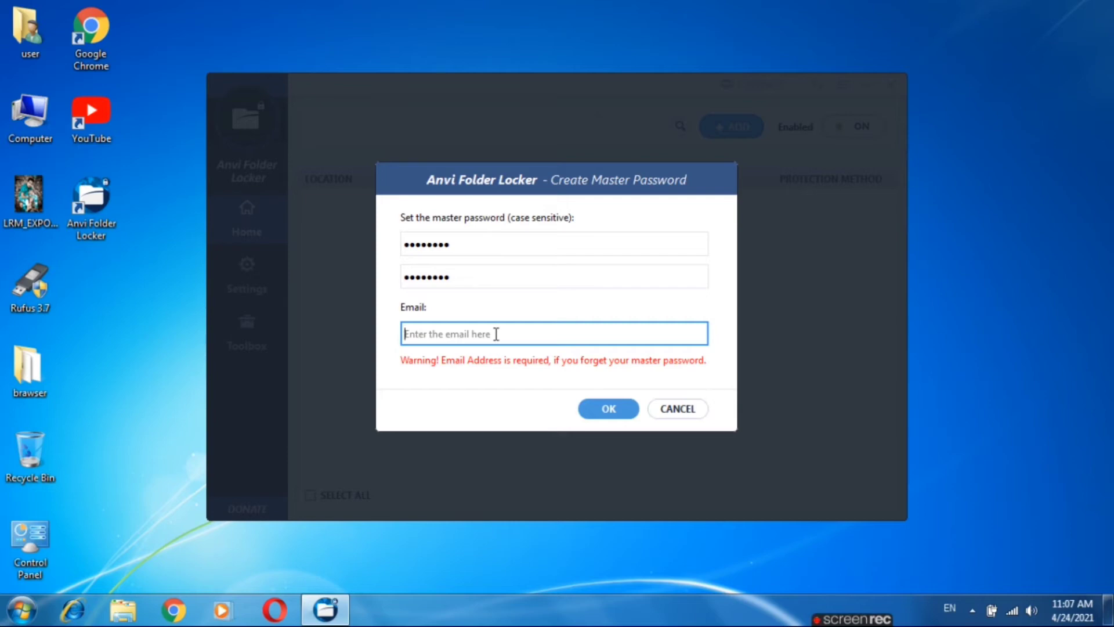
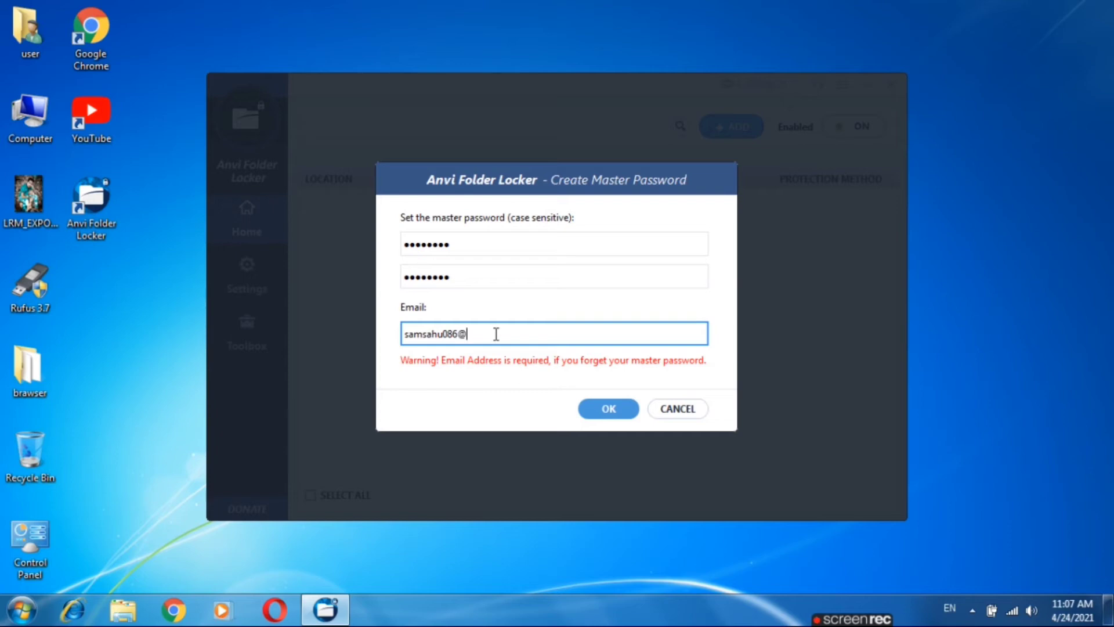
- Enter the recovery e-mail address, correct it after the Invalid Email warning, and submit
click(615, 409)
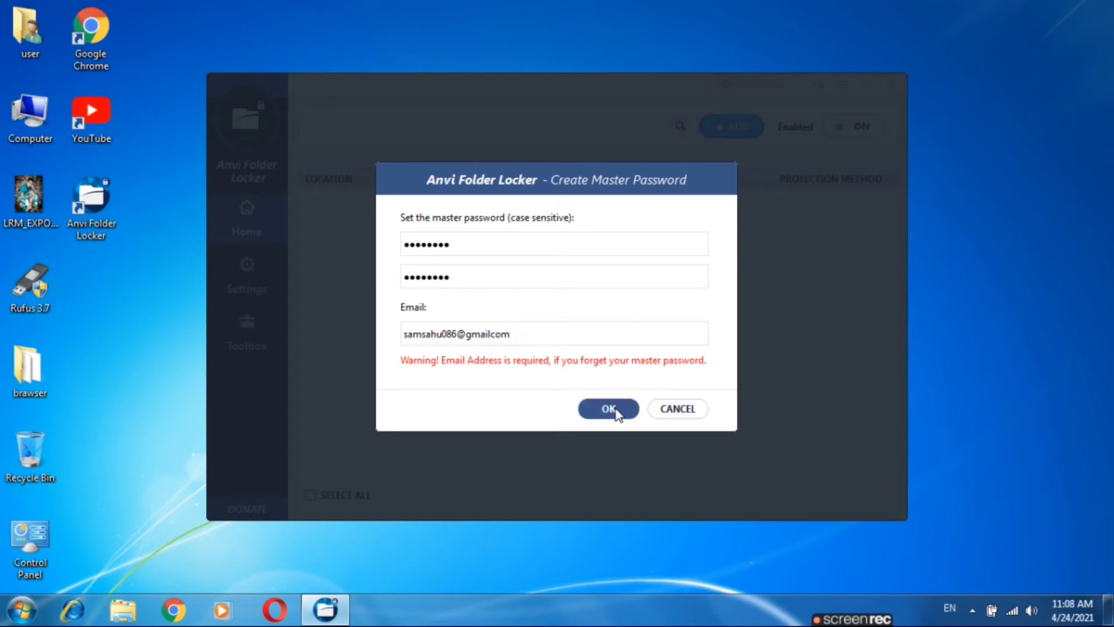
click(558, 312)
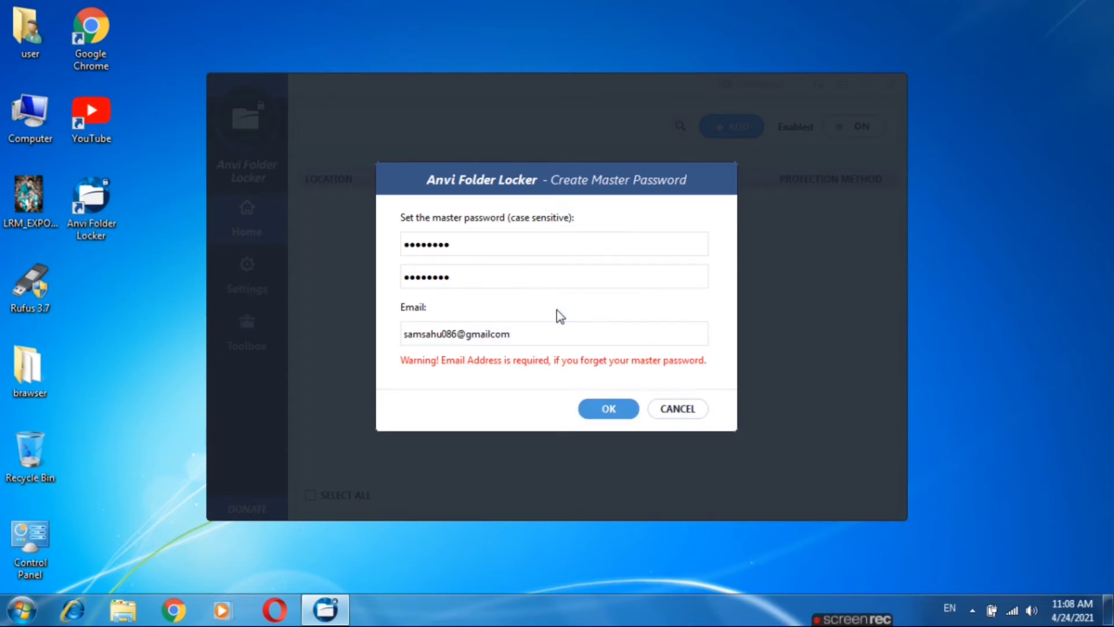
click(549, 328)
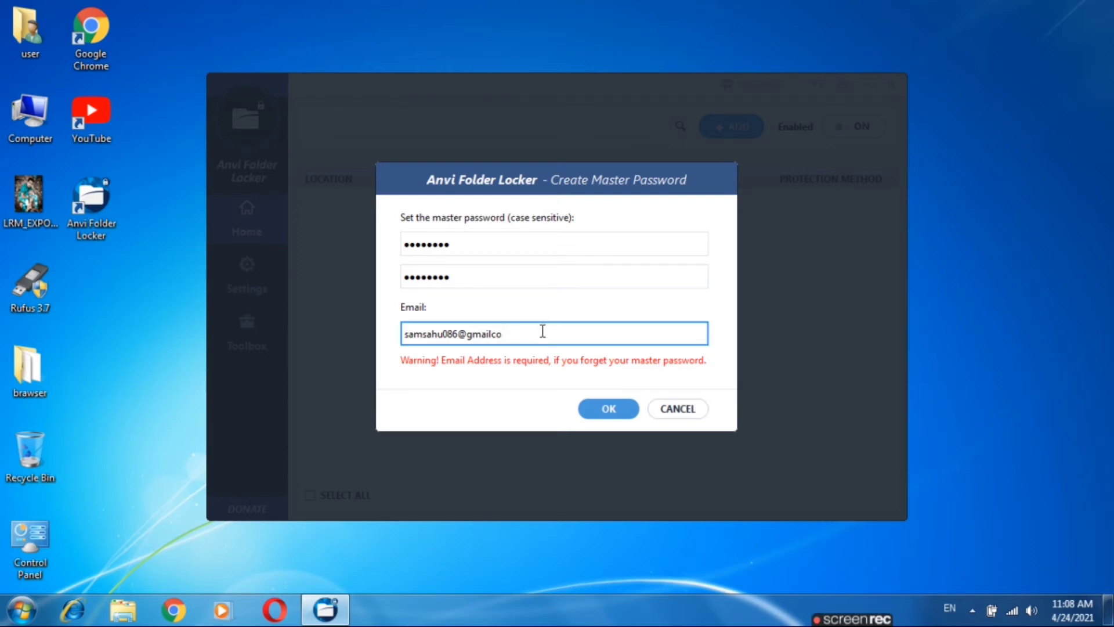
key(BackSpace)
key(BackSpace)
text(.co)
click(607, 408)
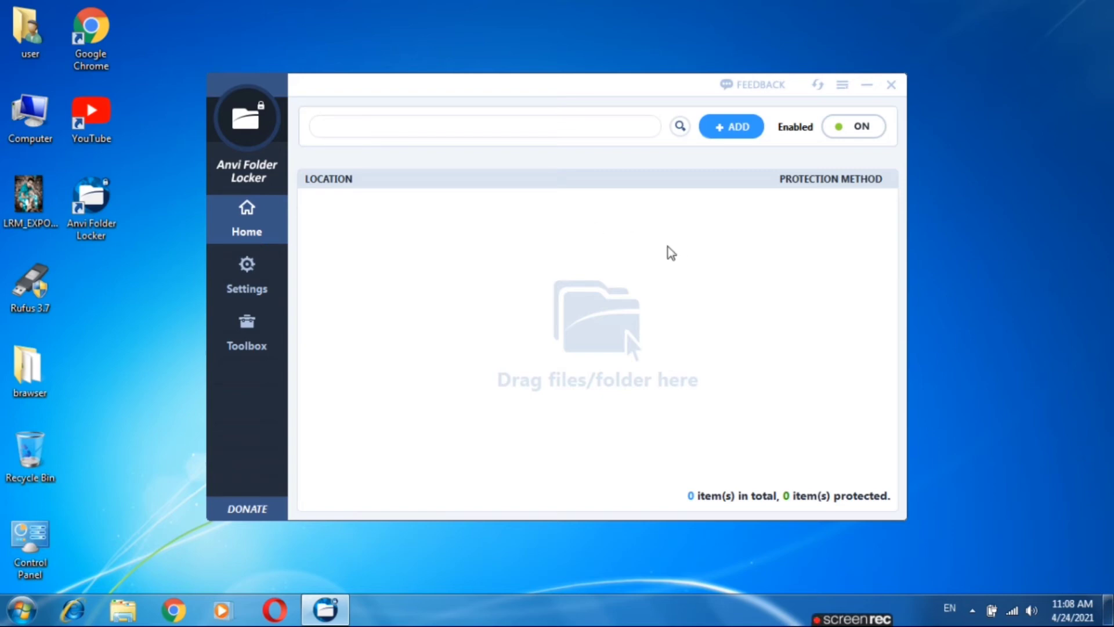
- Add the brawser folder from the Desktop to Anvi Folder Locker
click(744, 138)
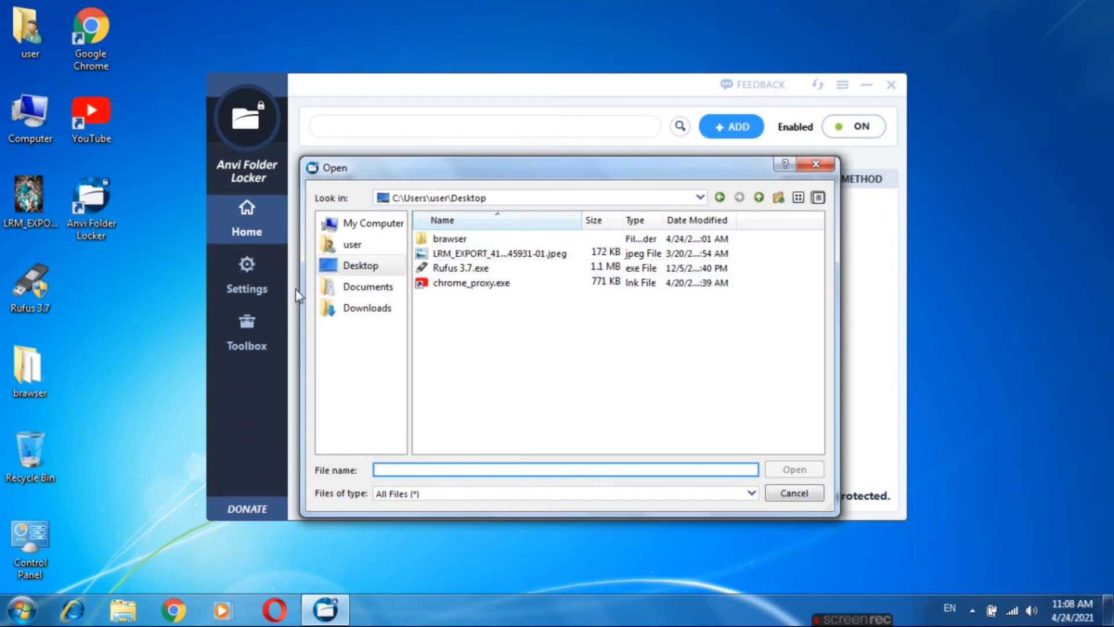
click(46, 357)
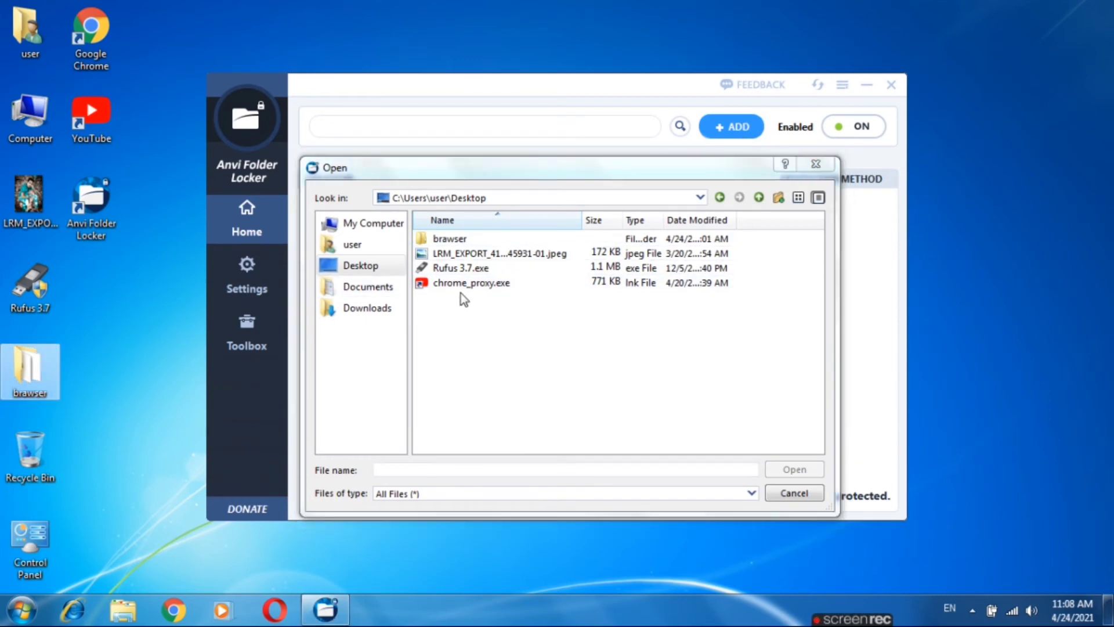
click(472, 241)
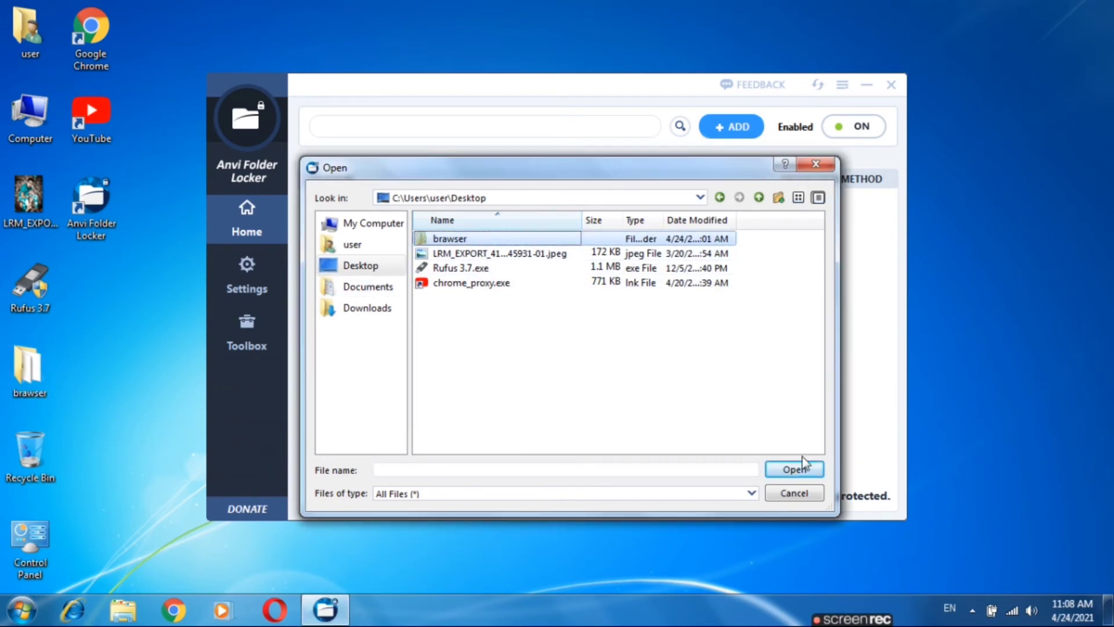
click(793, 469)
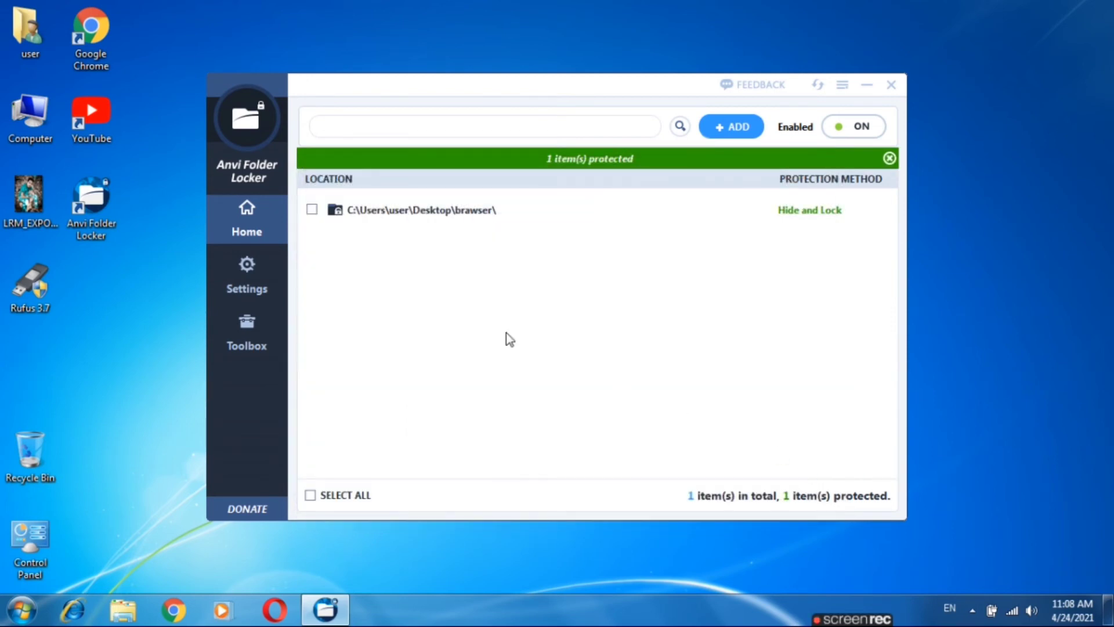
- Set brawser's Protection Method to Password using the default master password
click(819, 212)
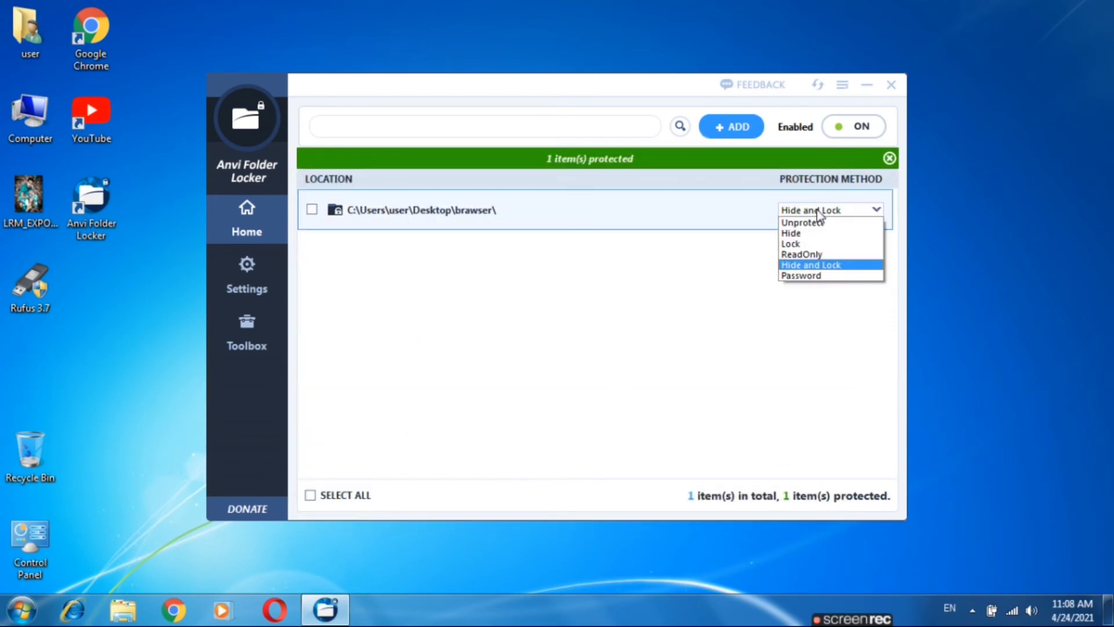
click(818, 275)
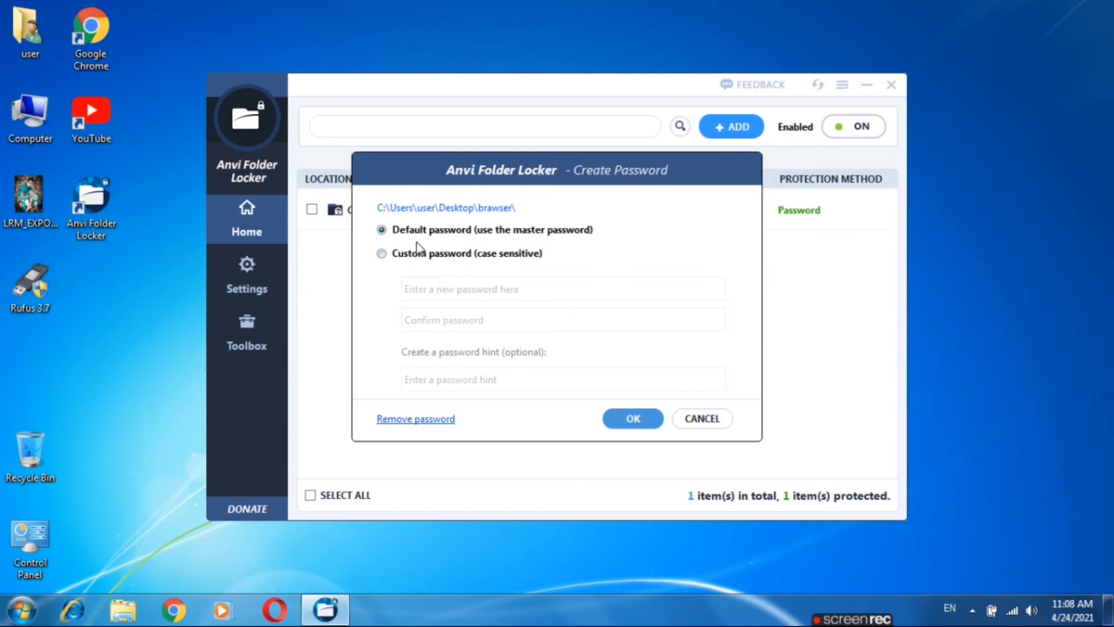
click(458, 253)
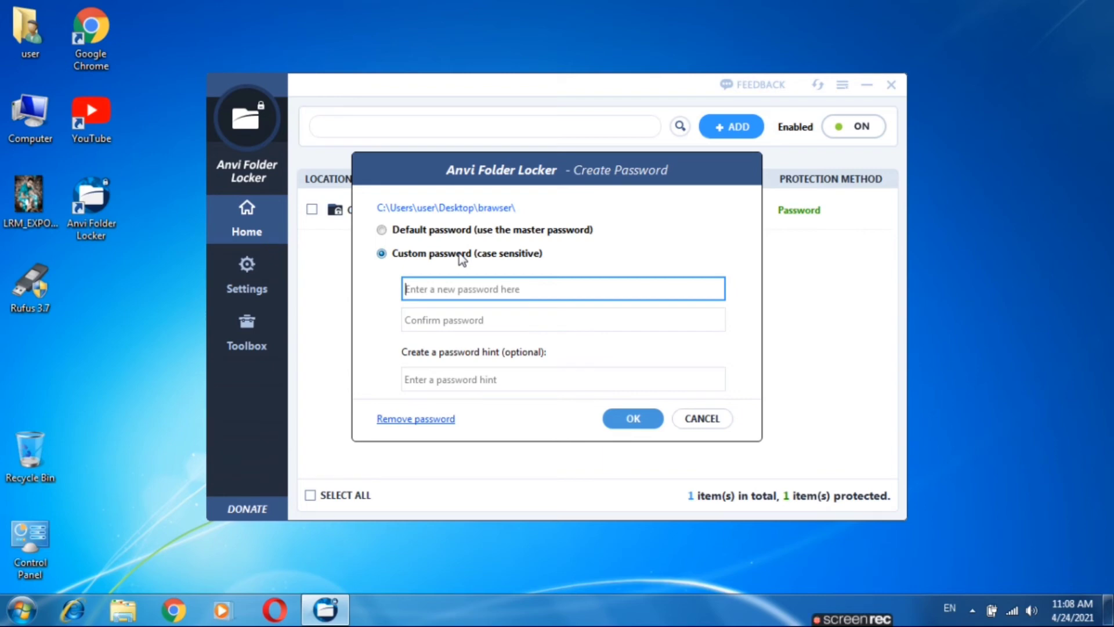
click(463, 232)
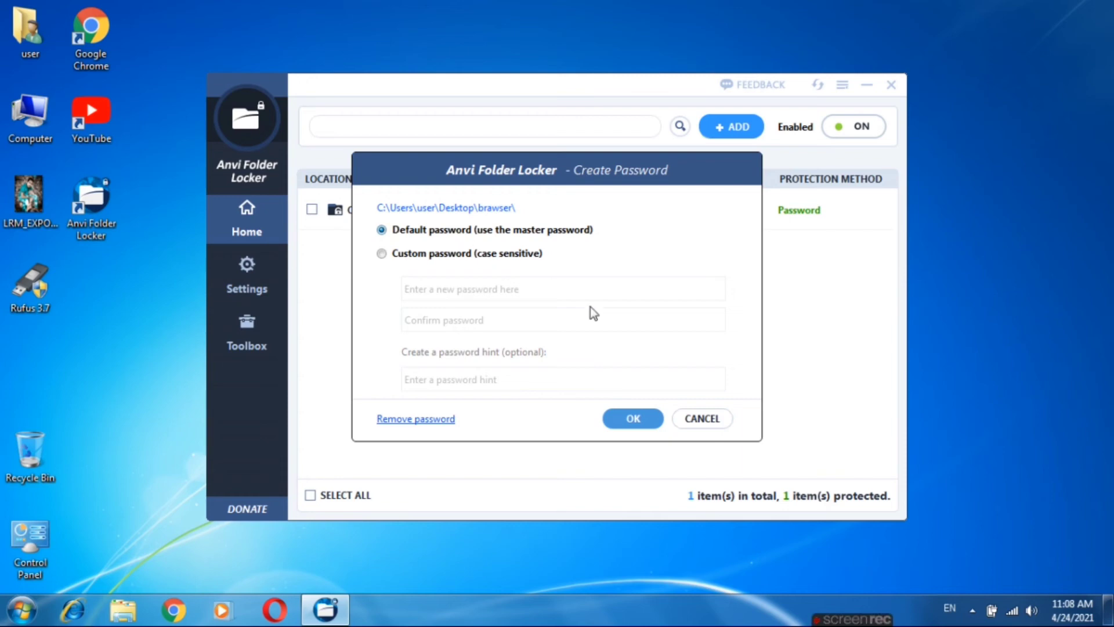
click(634, 417)
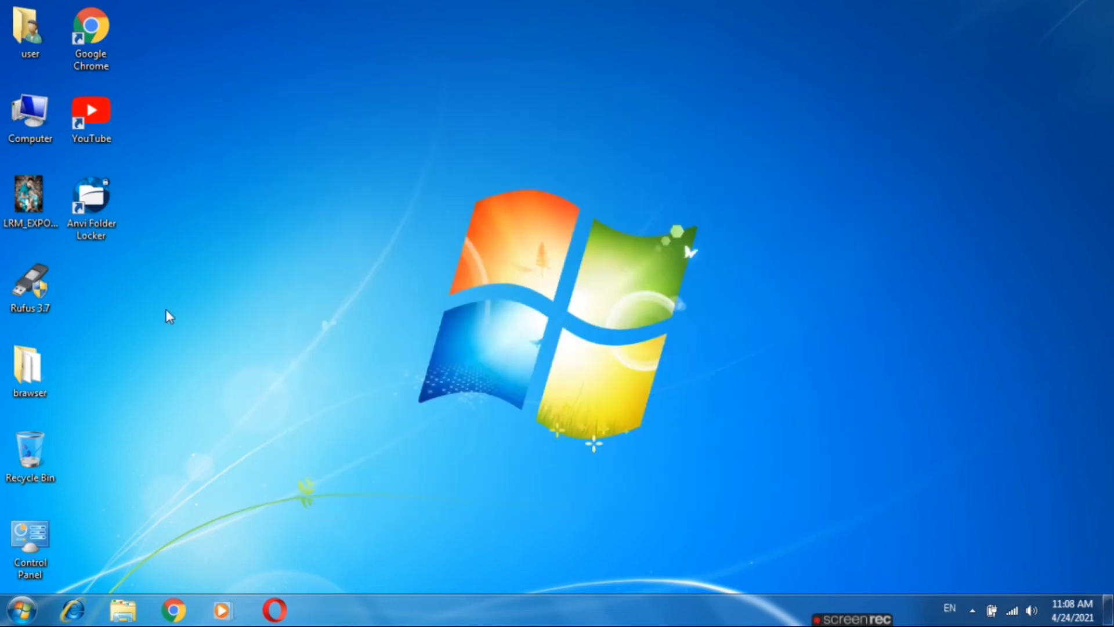
- Unlock brawser with its password, view its 8 items maximized, then close it restoring protection
double_click(17, 357)
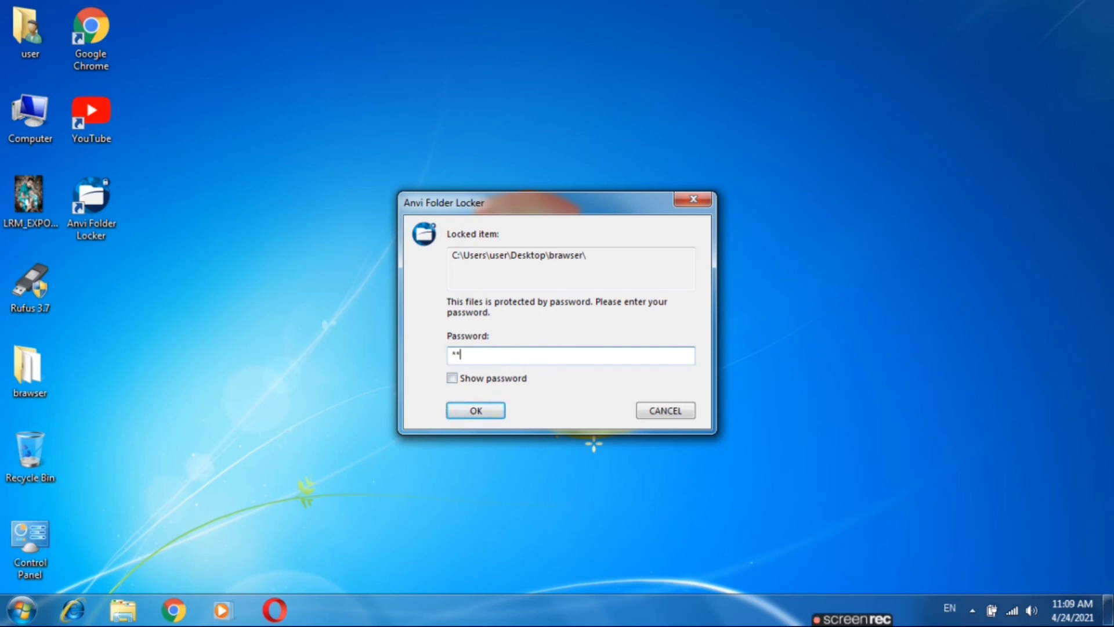
text(*********)
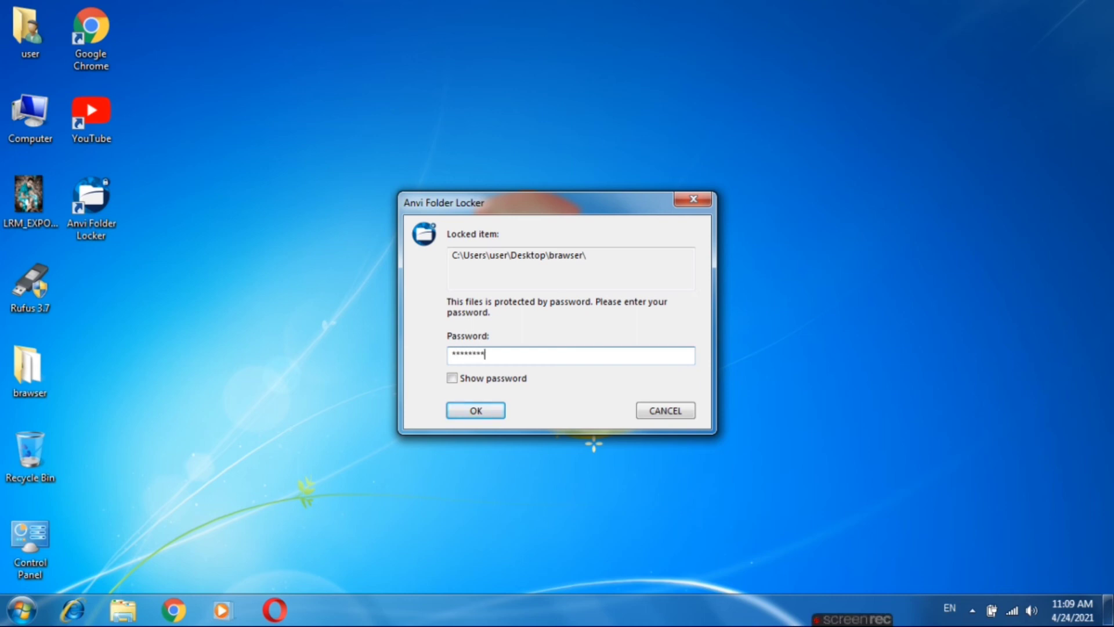
key(Return)
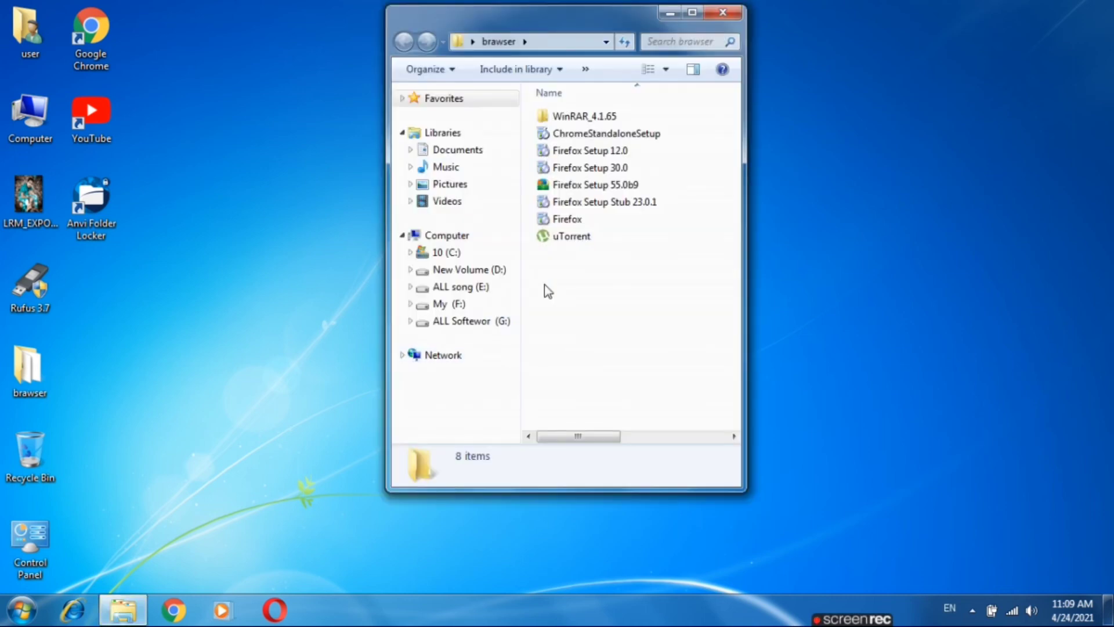
click(692, 12)
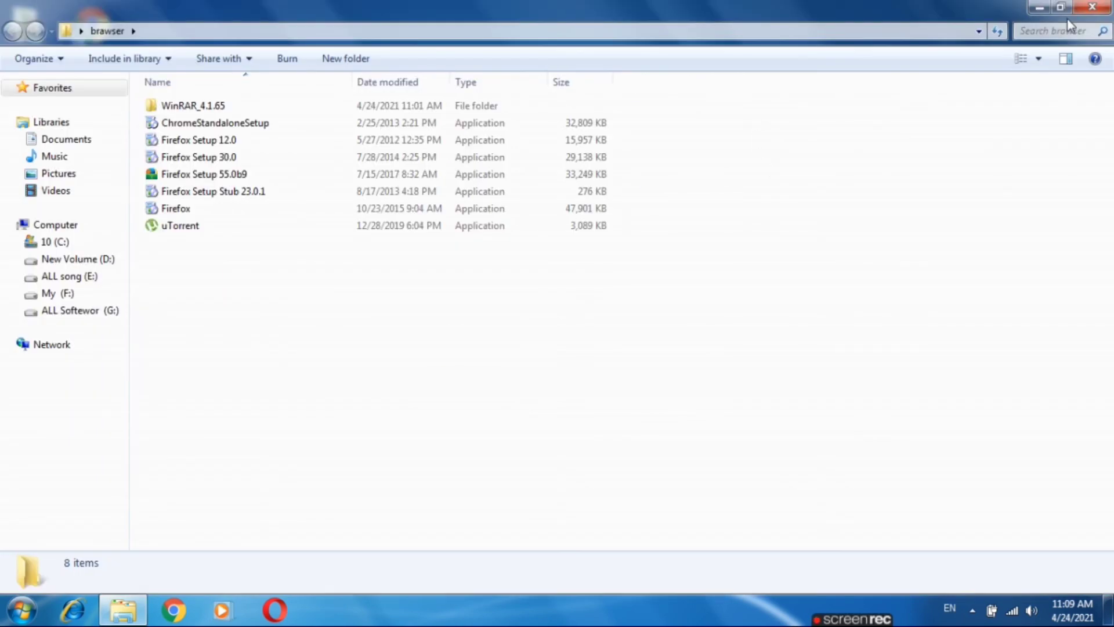
click(1093, 7)
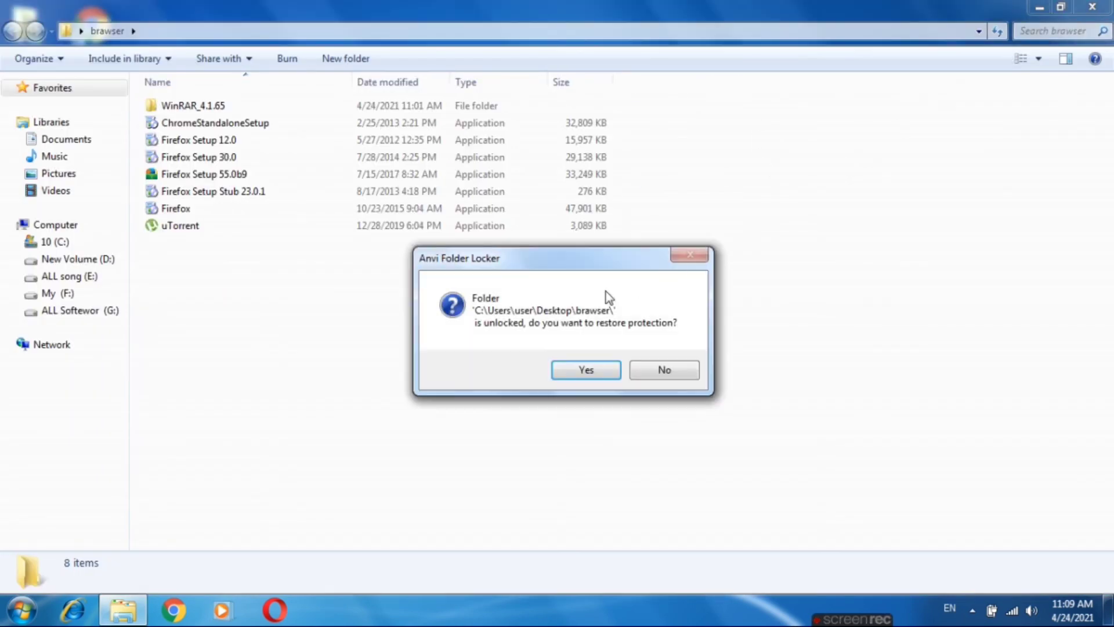
click(571, 373)
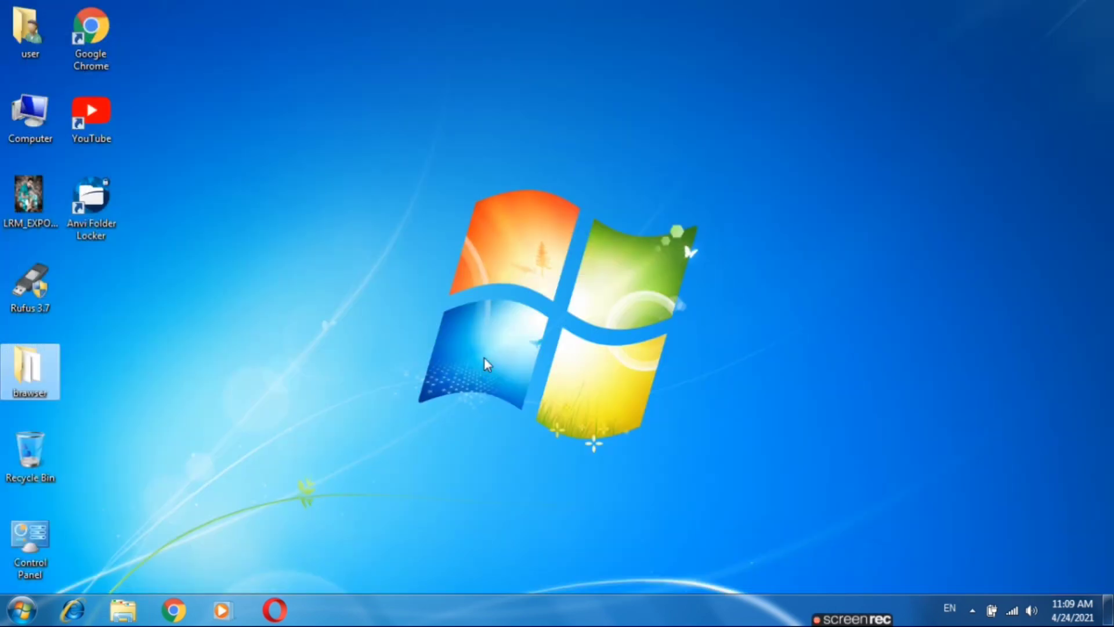
- Open brawser with its password, then close it choosing No to leave it unprotected
double_click(13, 381)
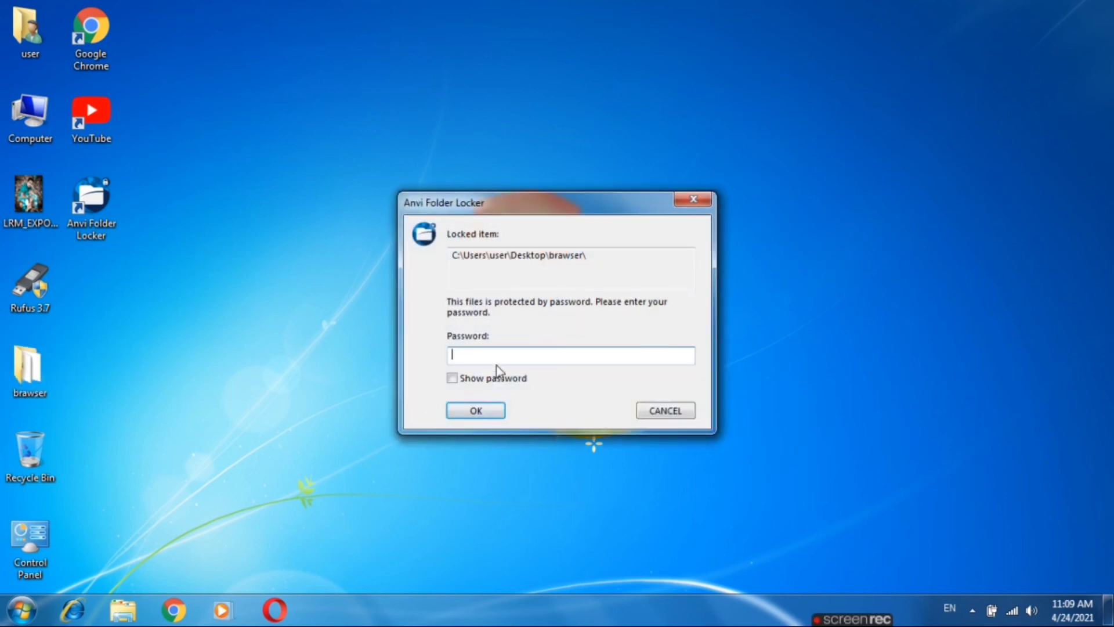
text(*****)
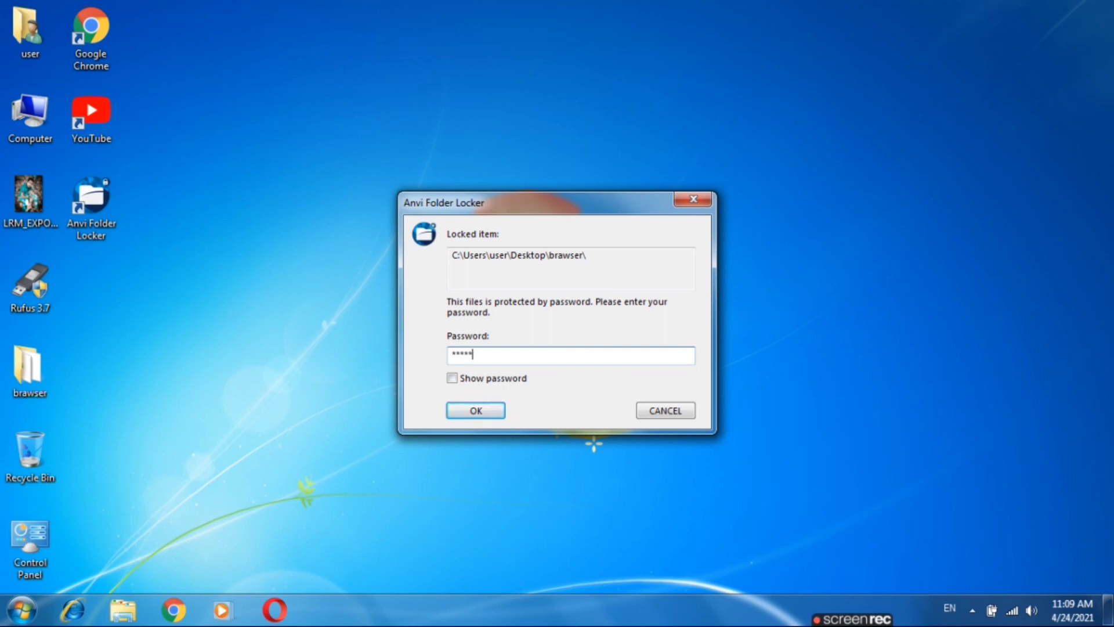
text(**)
key(Return)
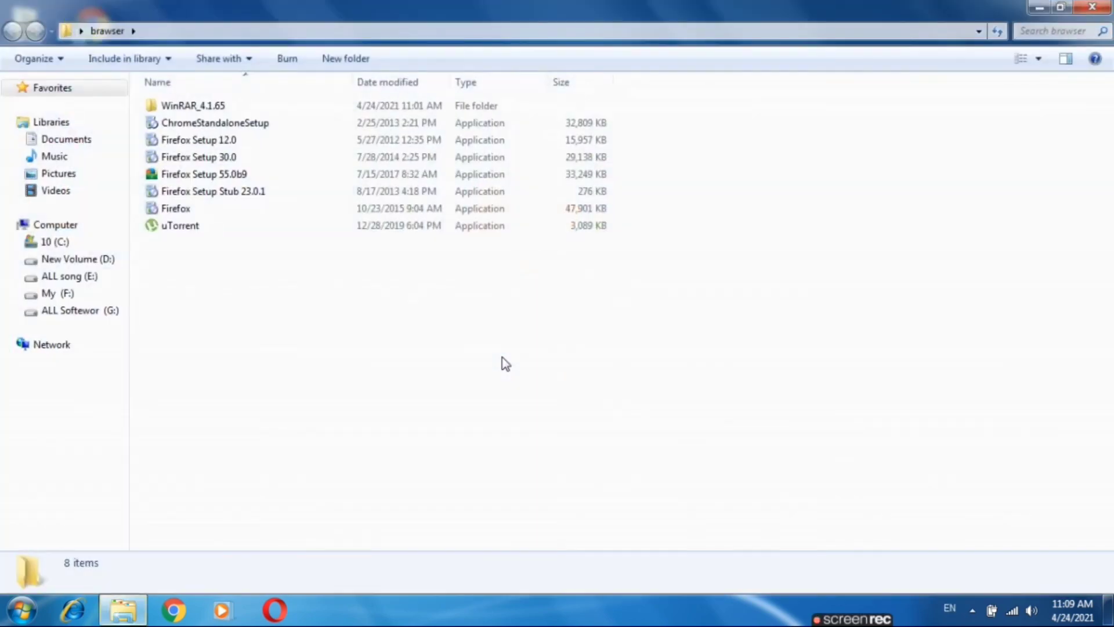
click(1092, 7)
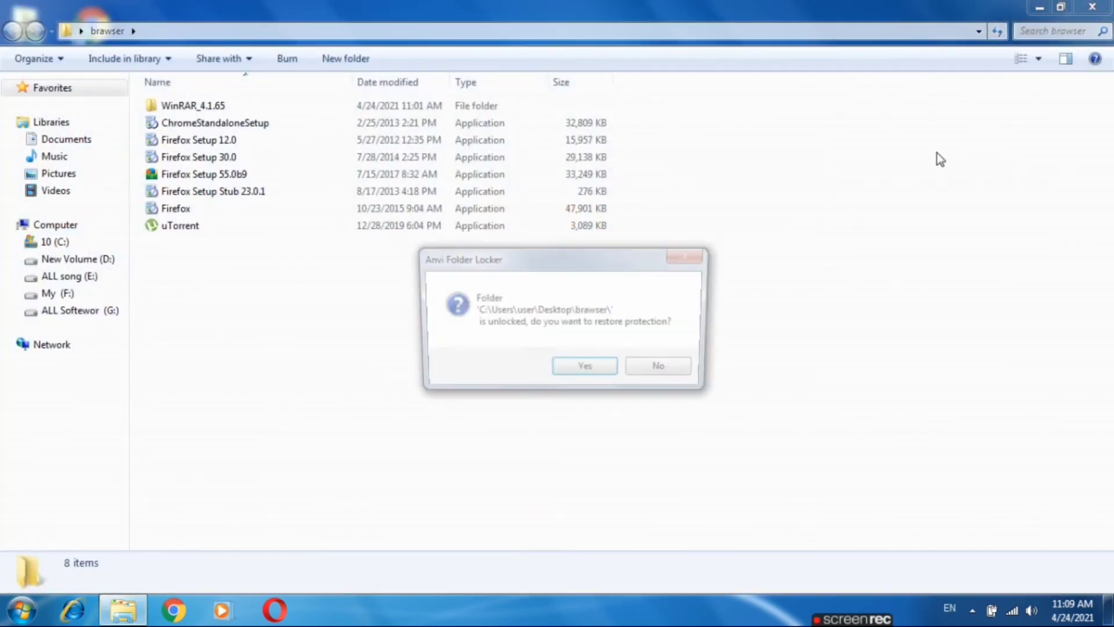
click(675, 369)
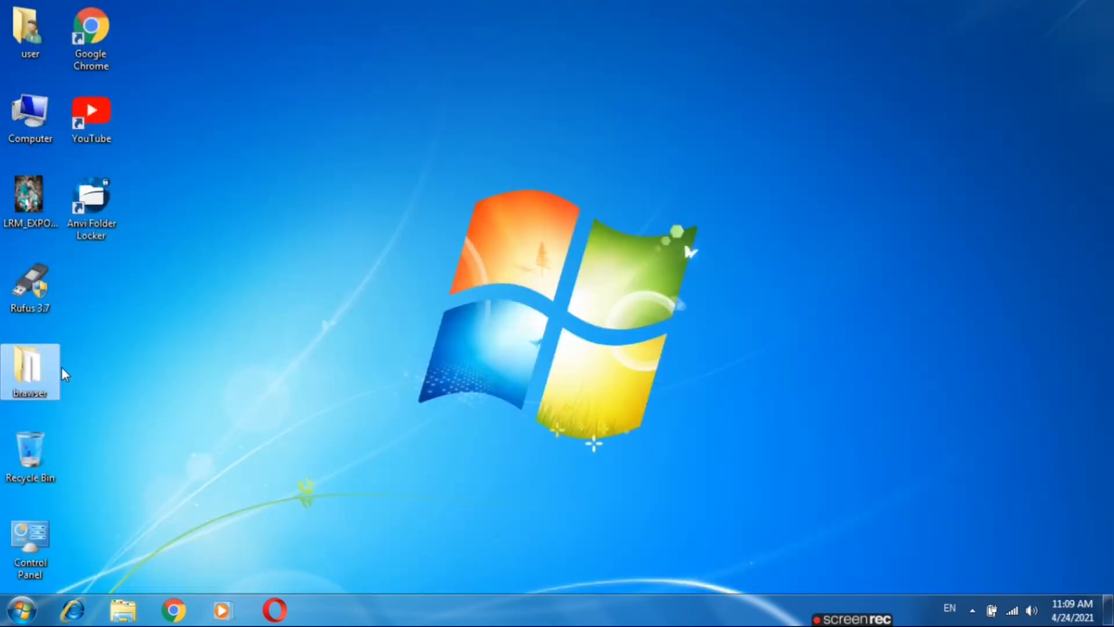
- Reopen the unlocked brawser folder and close it with protection restored
double_click(47, 370)
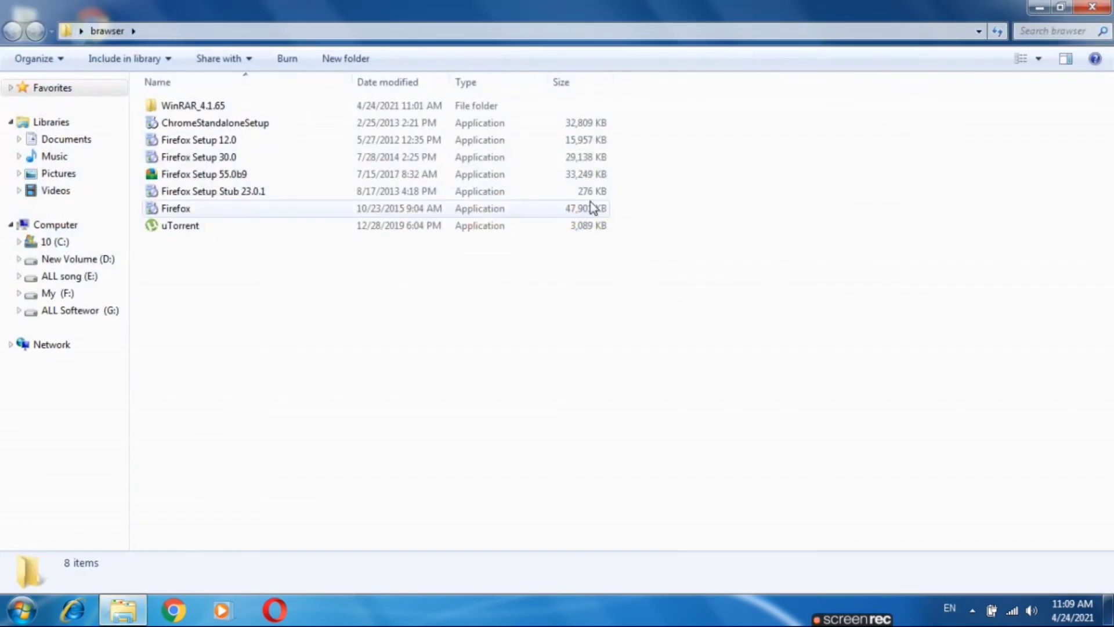
click(1092, 8)
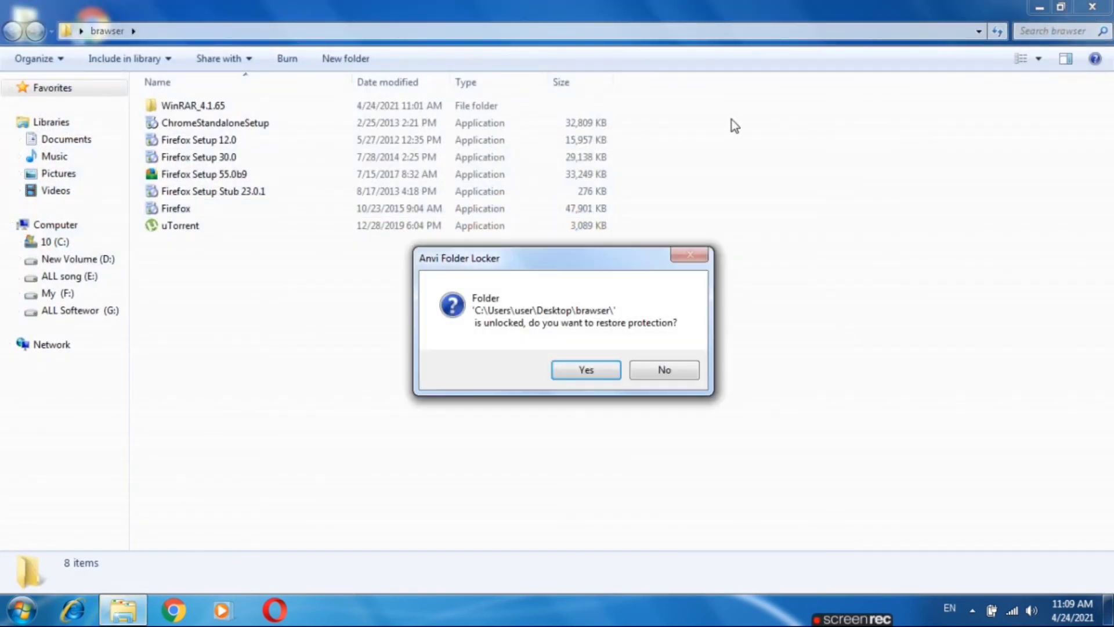
click(600, 380)
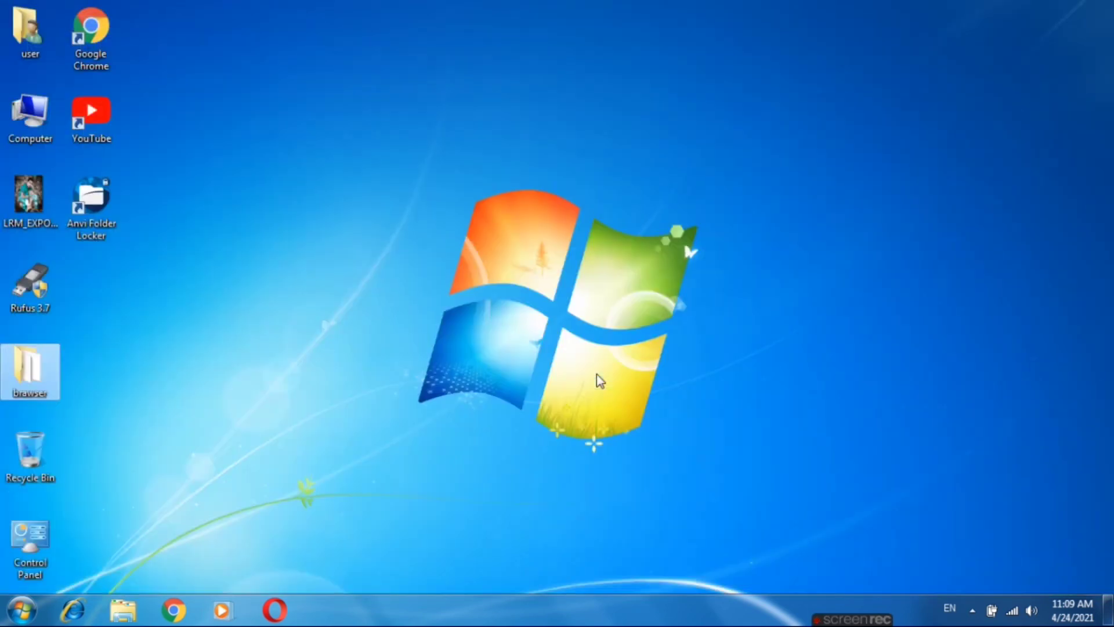